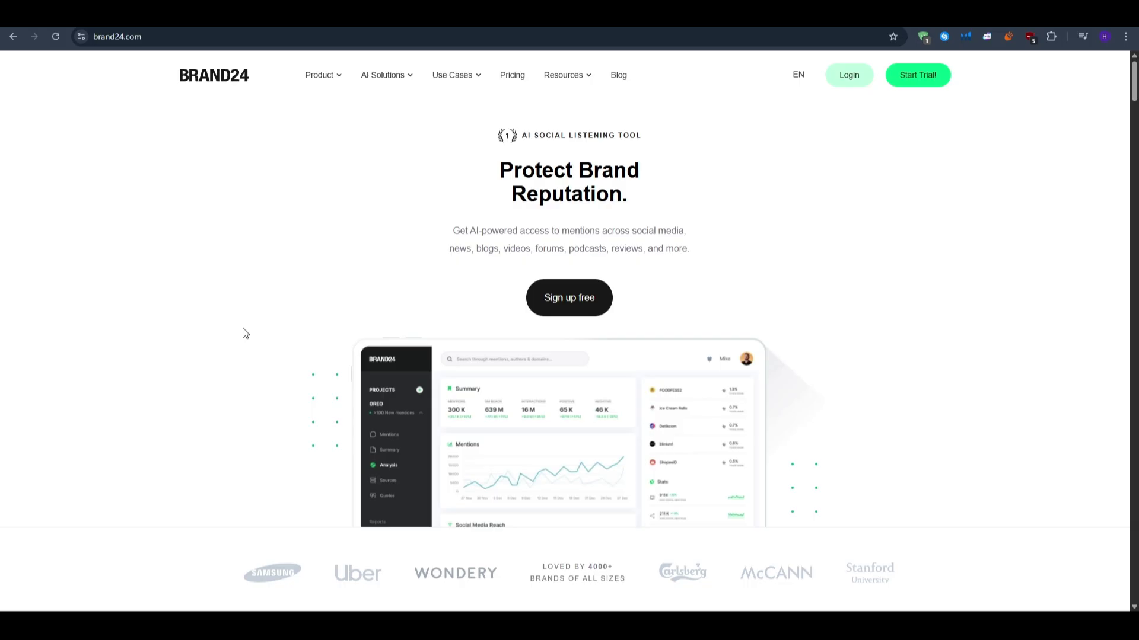
Scroll the Brand24 homepage past the feature sections to the 'Track hashtags.' section.
scroll(242, 329, down, 10)
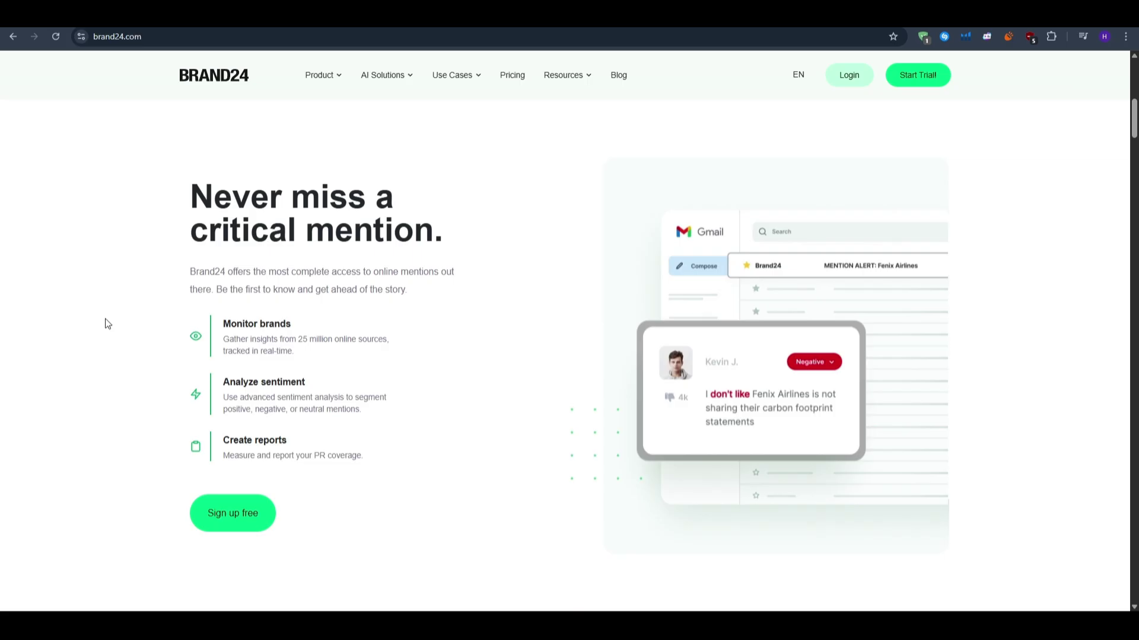
scroll(105, 318, down, 8)
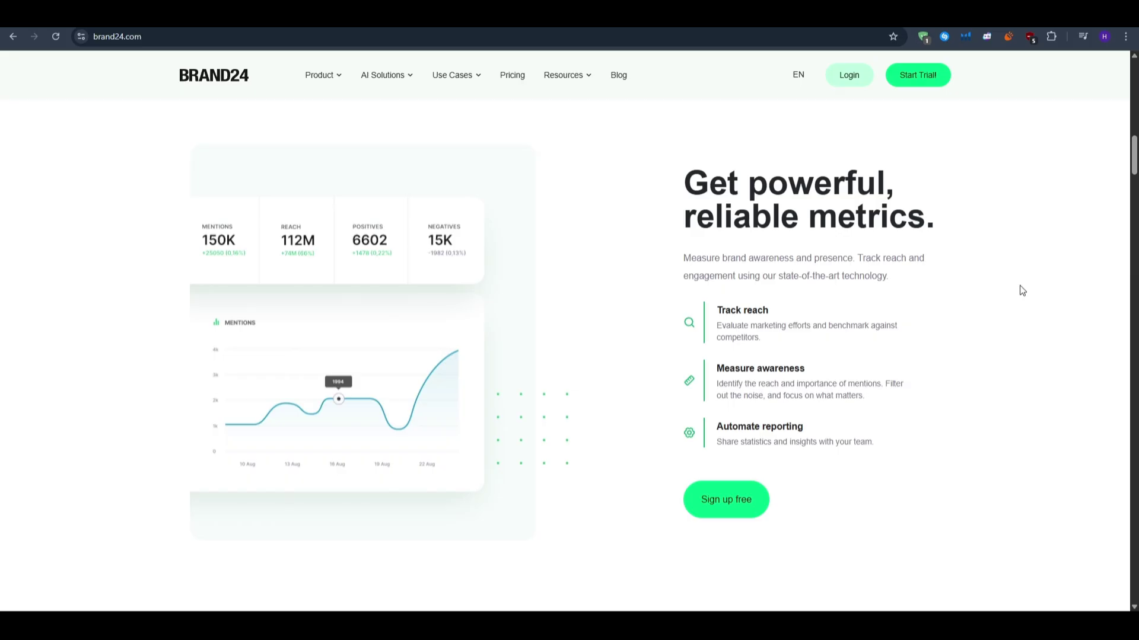
scroll(1019, 285, down, 8)
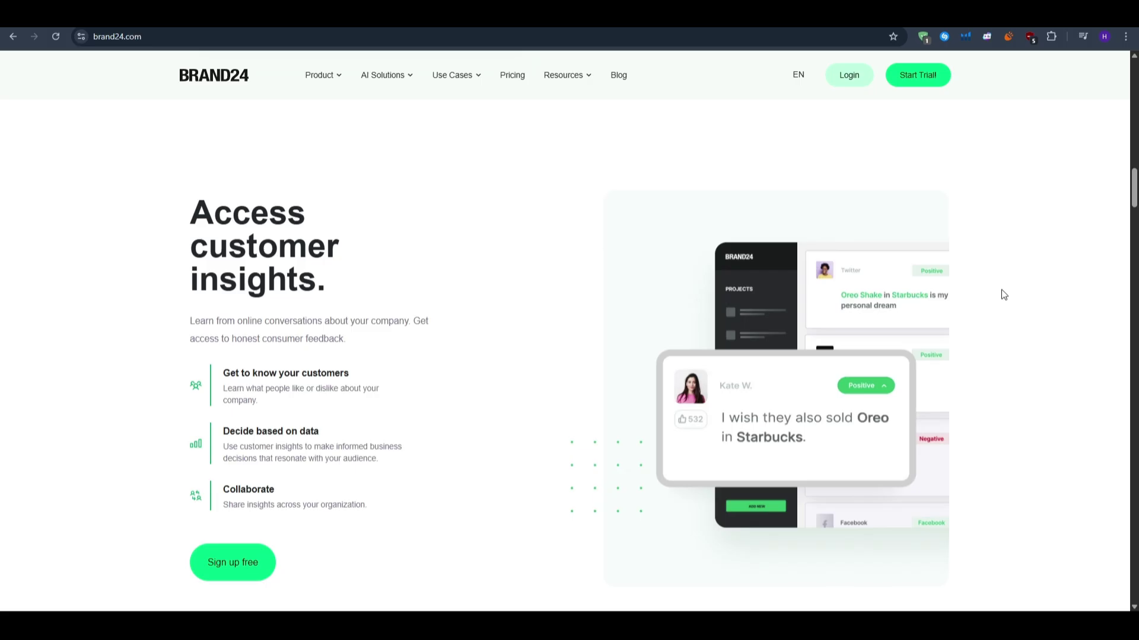
scroll(1001, 295, down, 9)
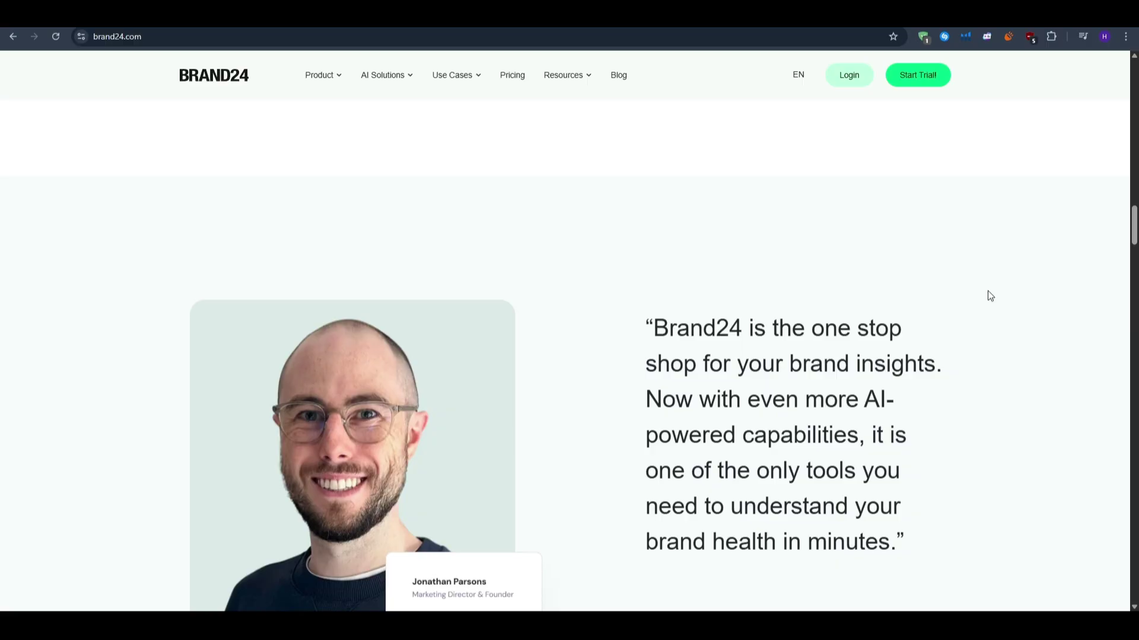
scroll(990, 295, down, 10)
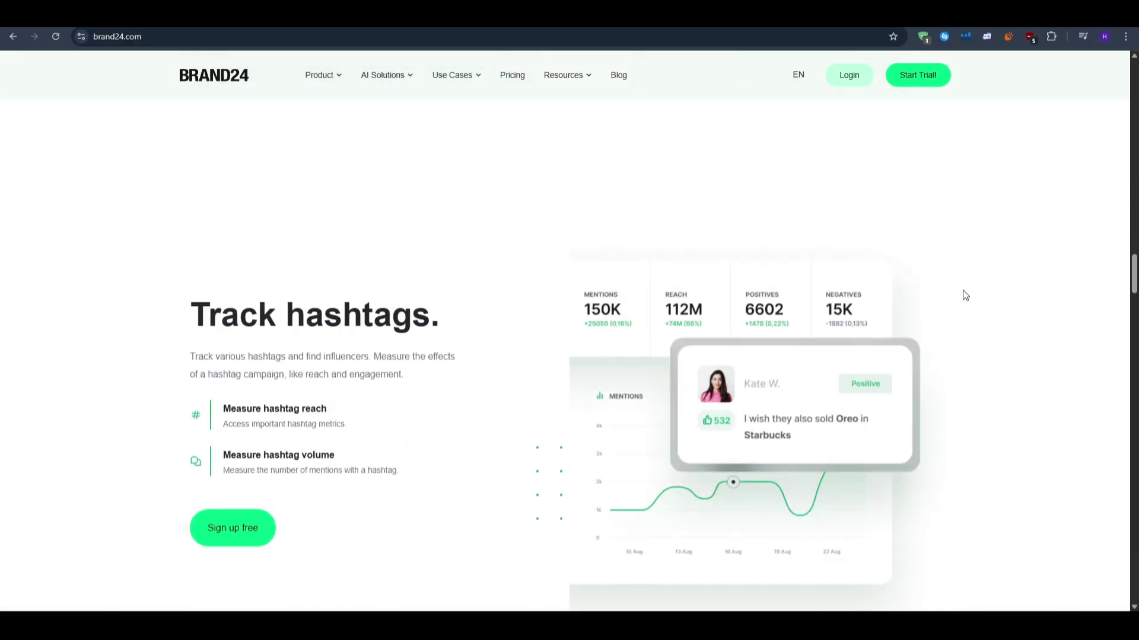
scroll(928, 305, down, 1)
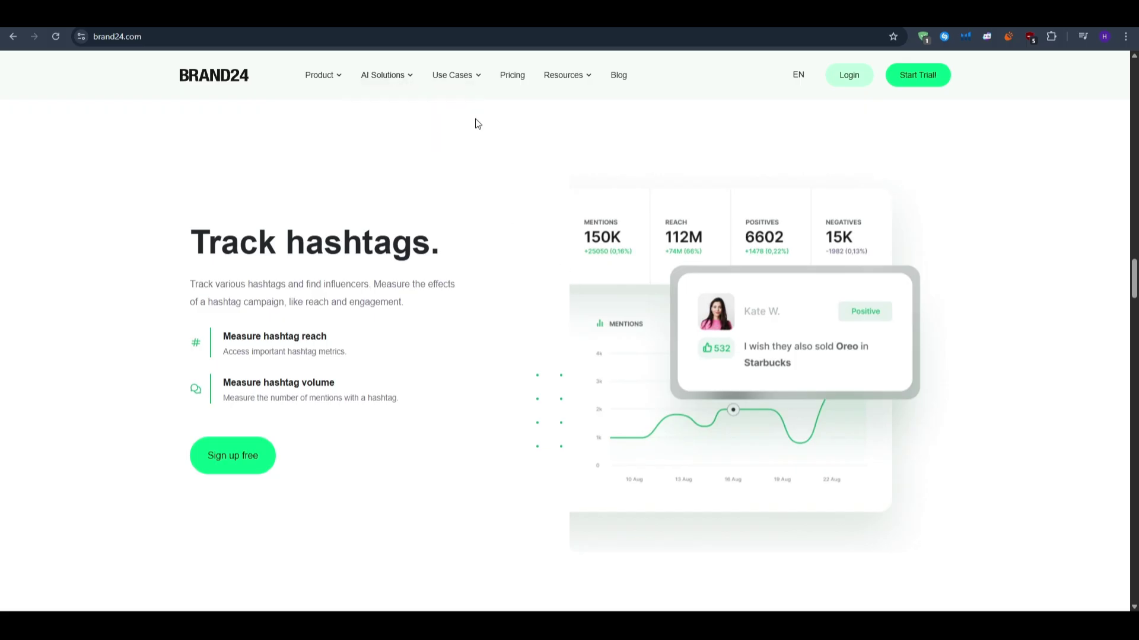
mouse_move(476, 83)
Show the Brand24 pricing plans with monthly prices and scroll through them.
click(512, 82)
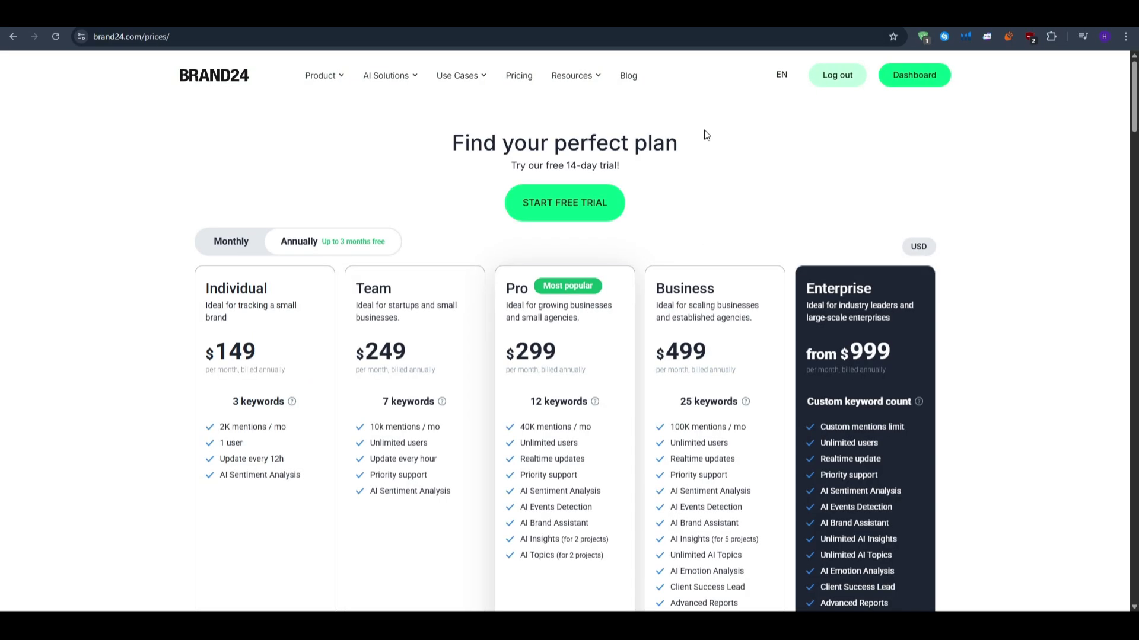
click(231, 243)
scroll(779, 187, down, 10)
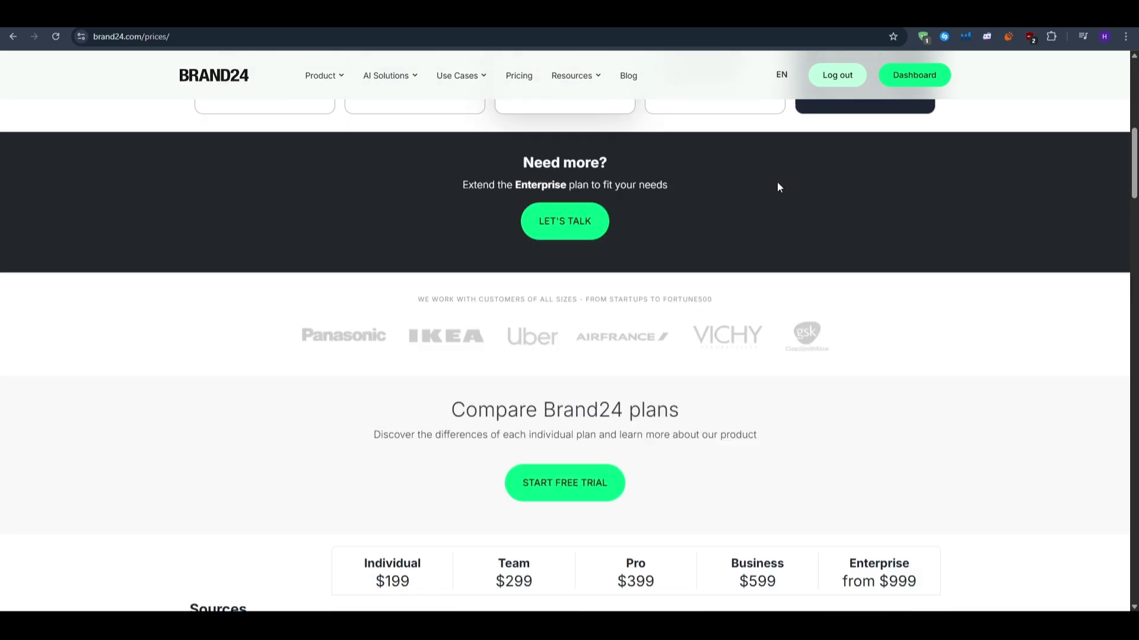
scroll(779, 187, down, 5)
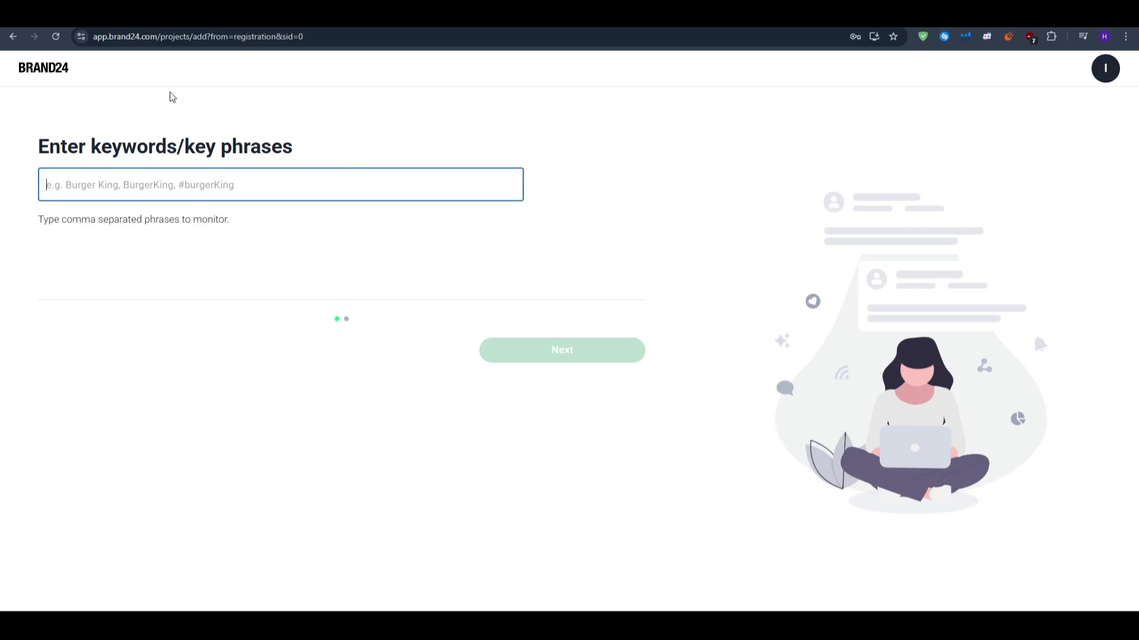
Enter Nike and NikeAir as the keywords to monitor.
drag(30, 138, 321, 154)
click(320, 153)
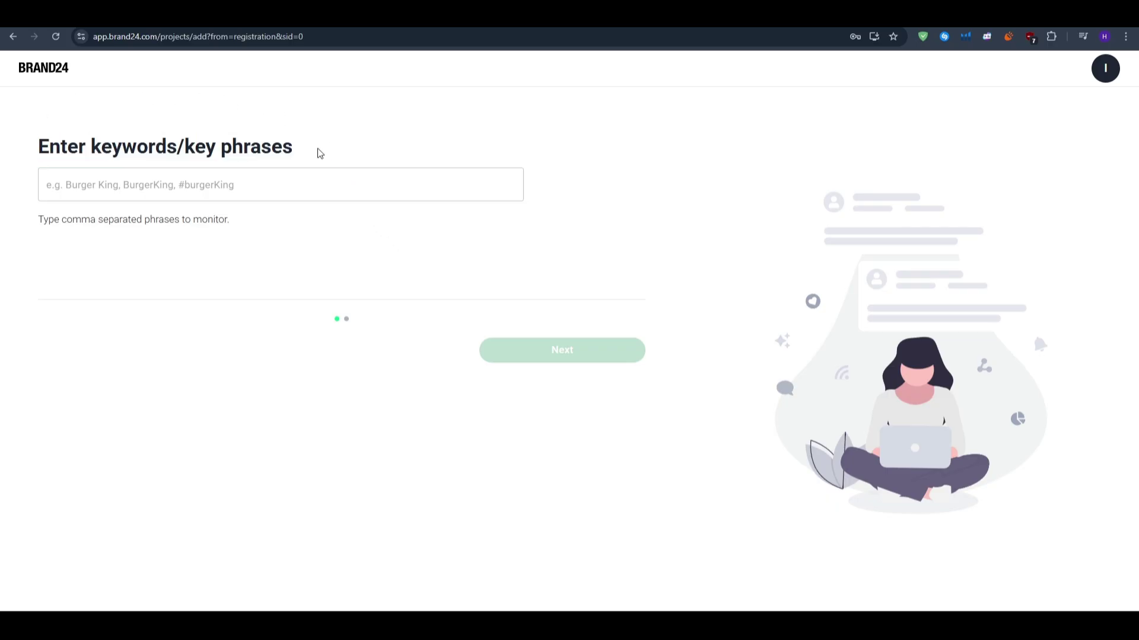
click(310, 178)
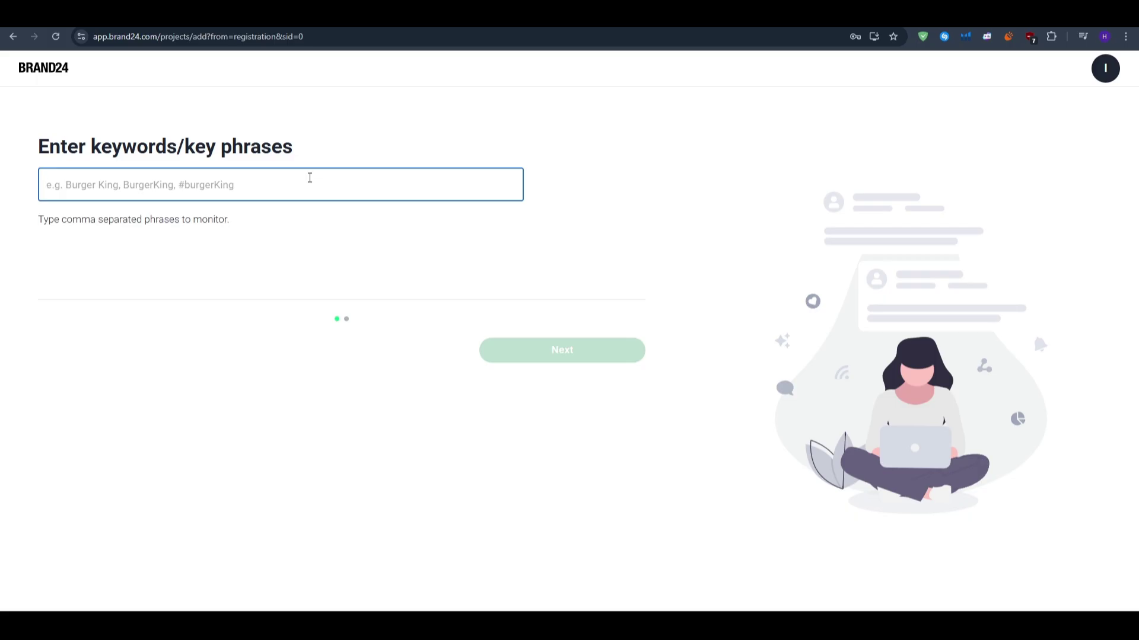
text(Nike)
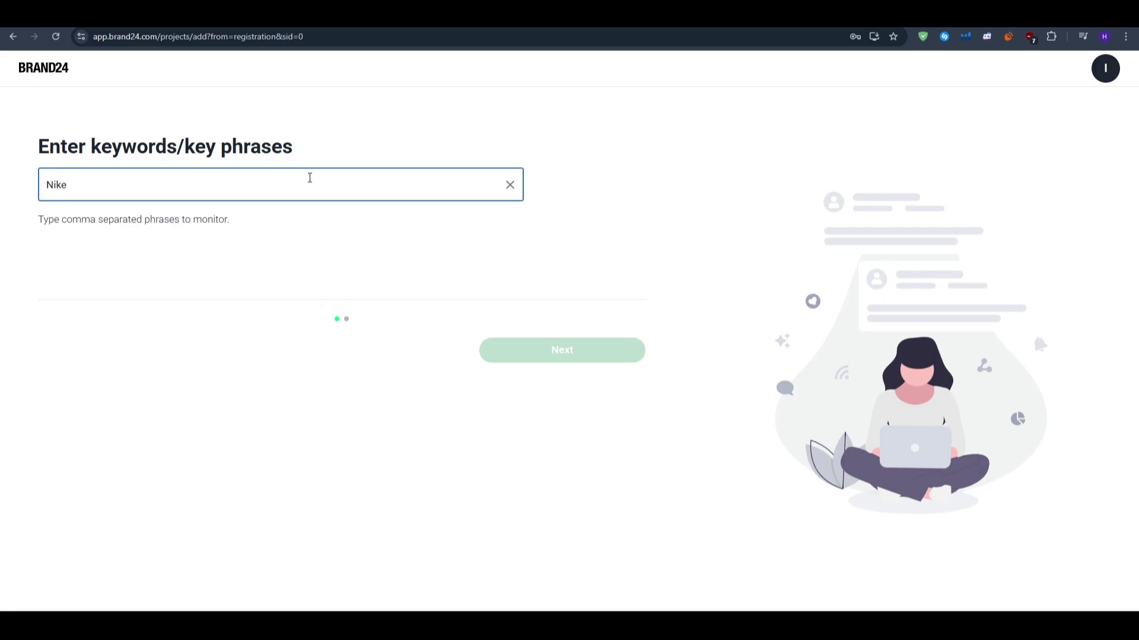
text(,N)
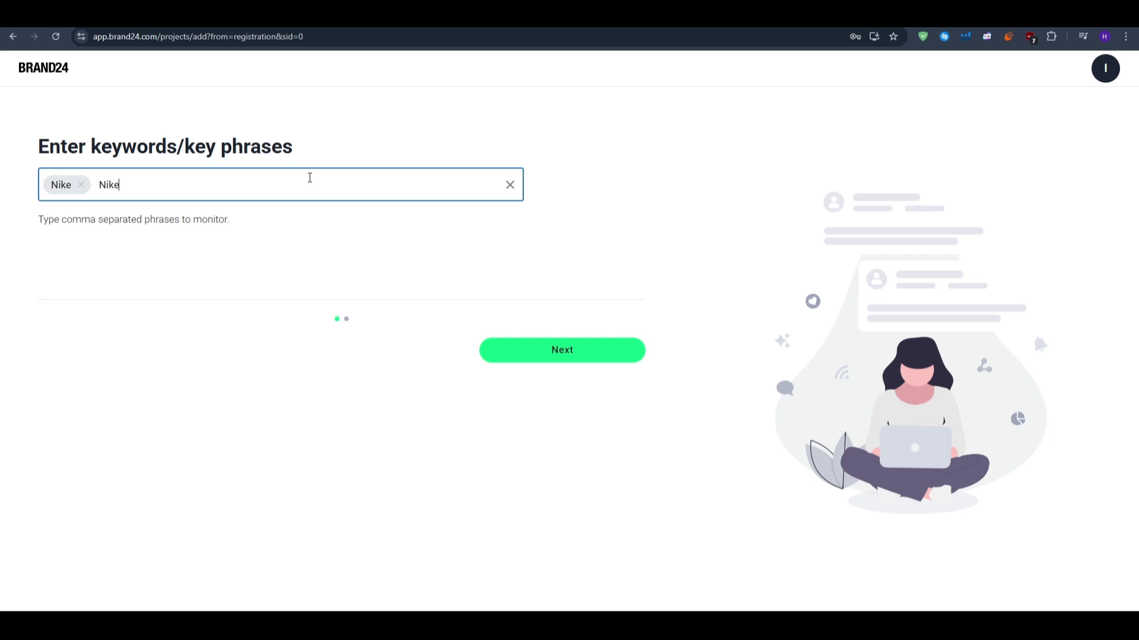
text(ikeAir)
key(Return)
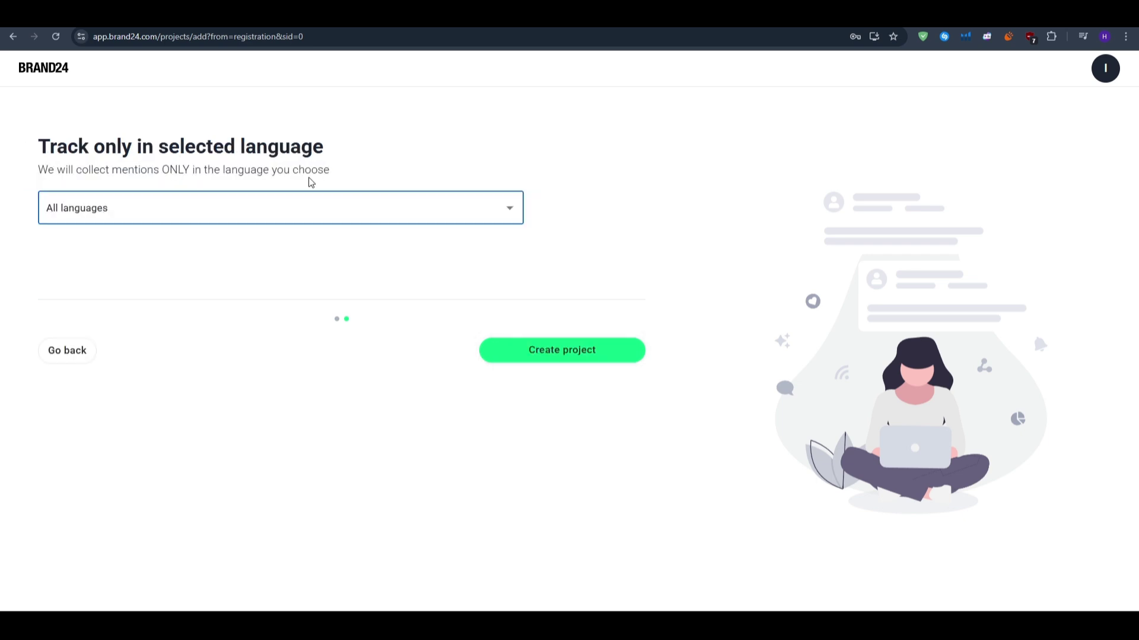
Go back from the language step and add Puma as a third keyword.
click(337, 196)
click(357, 181)
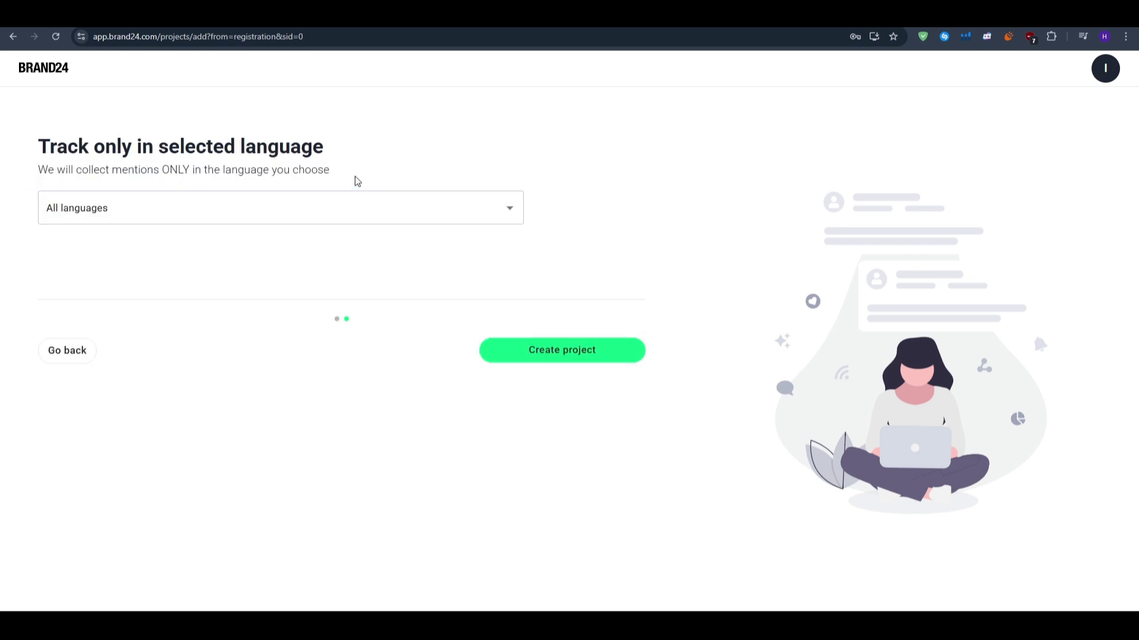
click(330, 198)
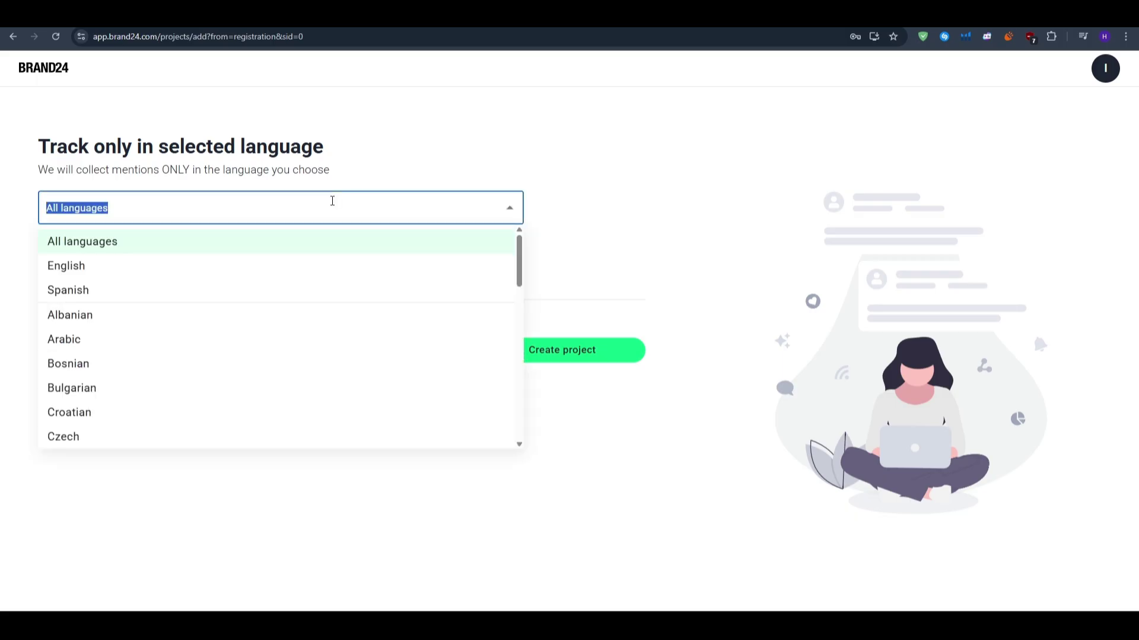
click(349, 185)
click(67, 351)
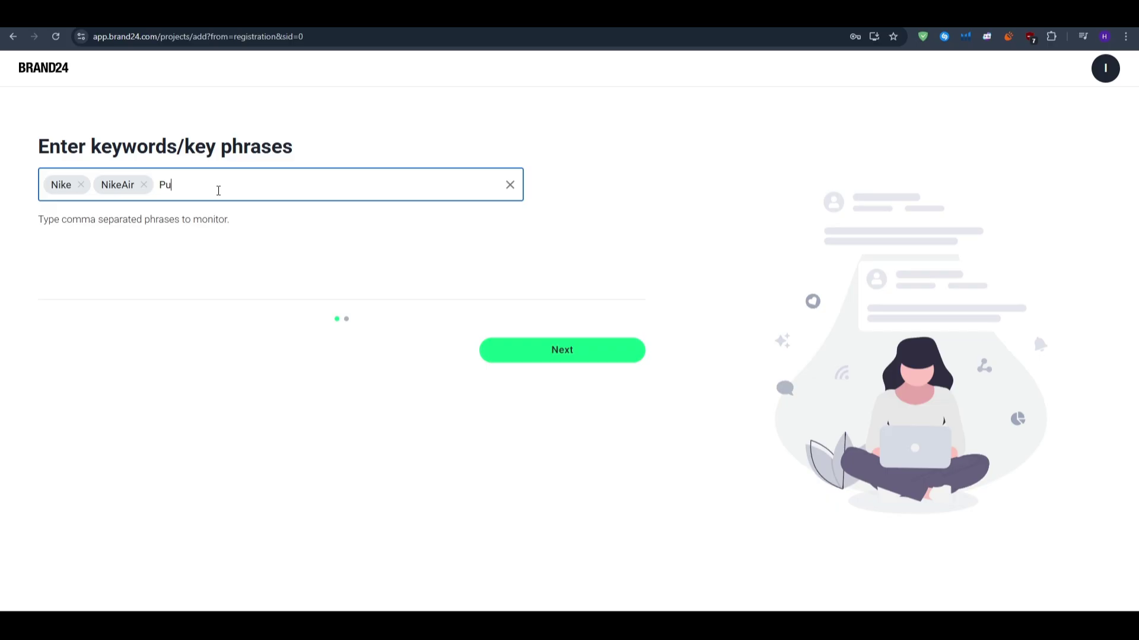
text(Puma ,)
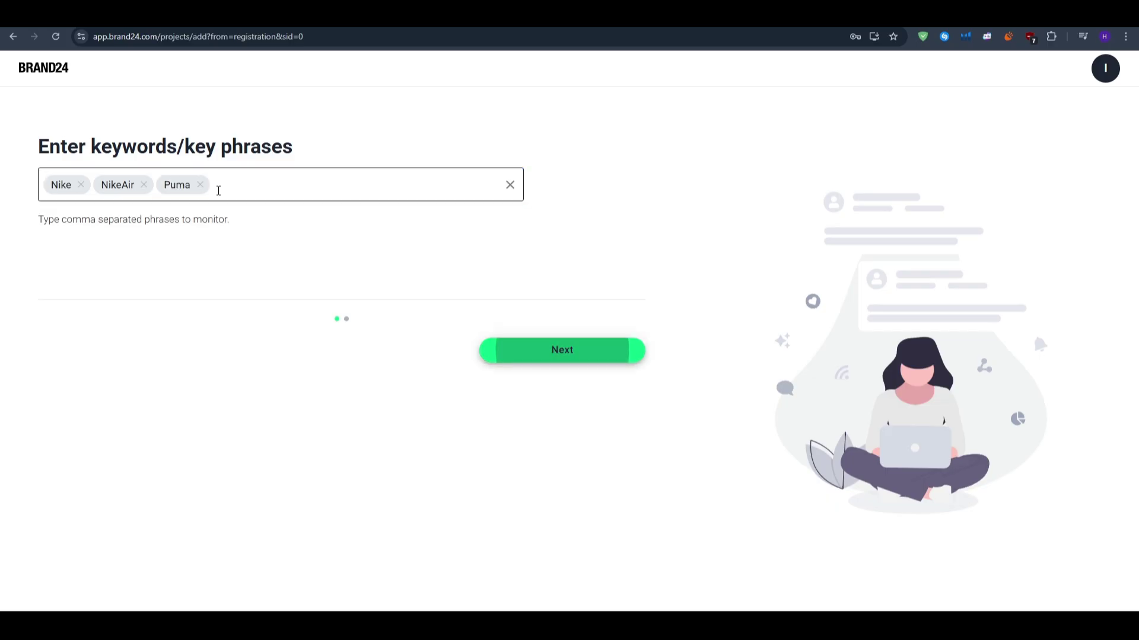
click(560, 355)
Set the project's tracking language to English.
click(214, 208)
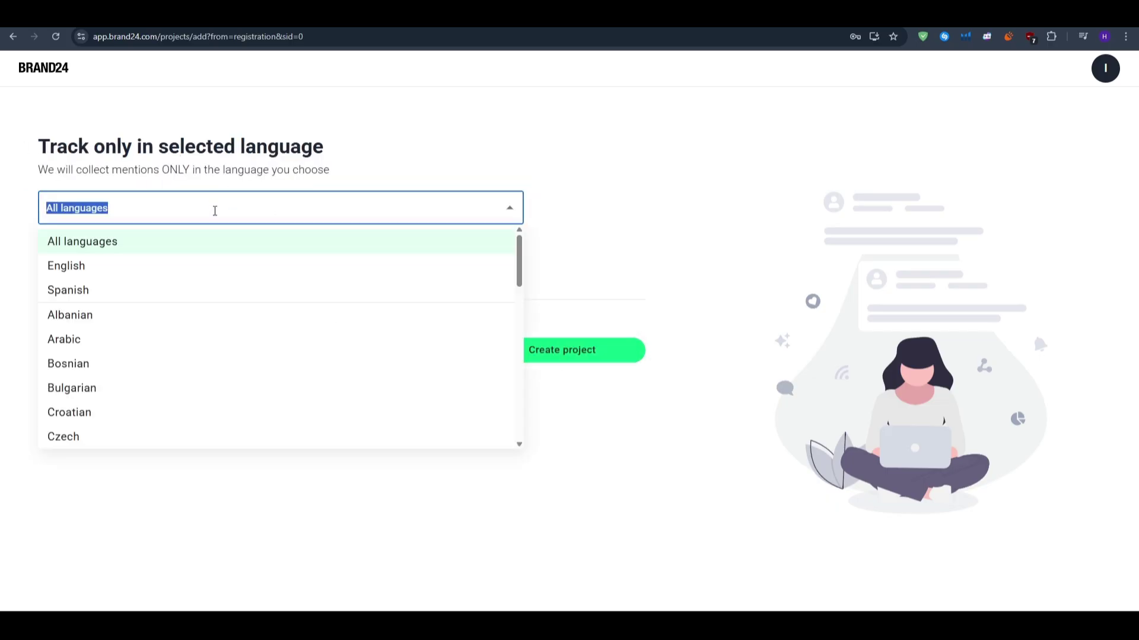
click(201, 274)
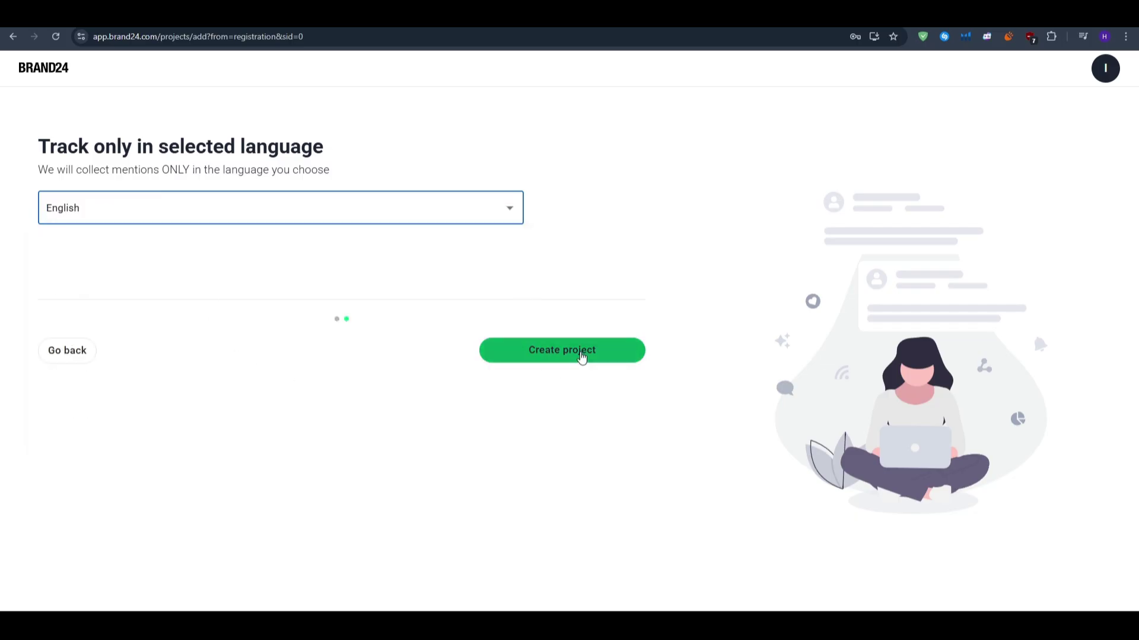
drag(34, 170, 243, 176)
click(286, 175)
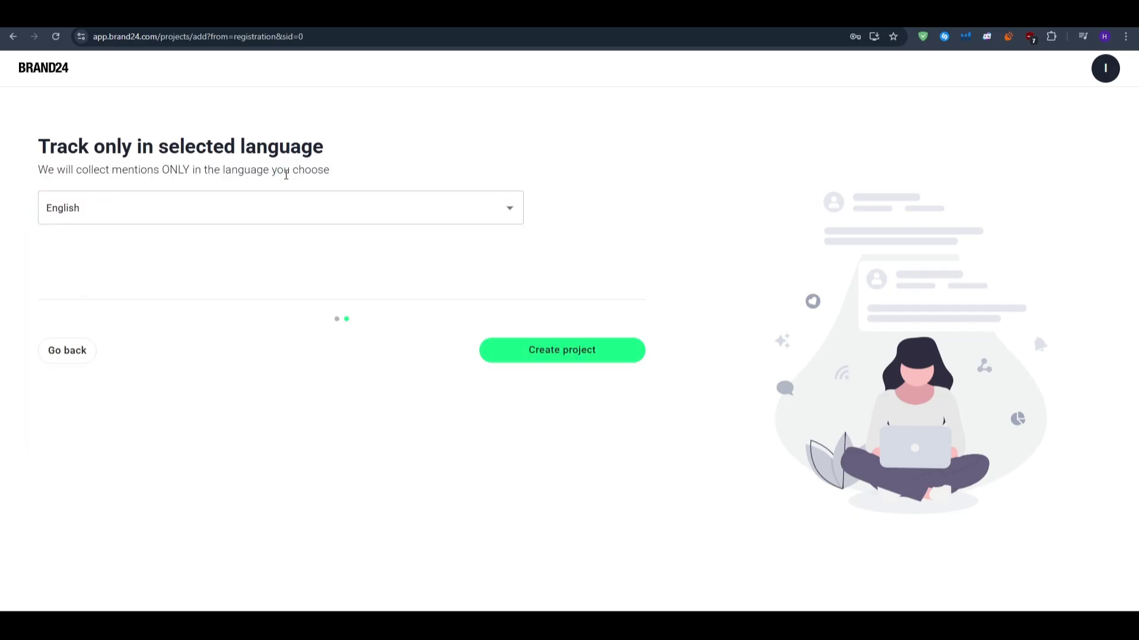
click(450, 211)
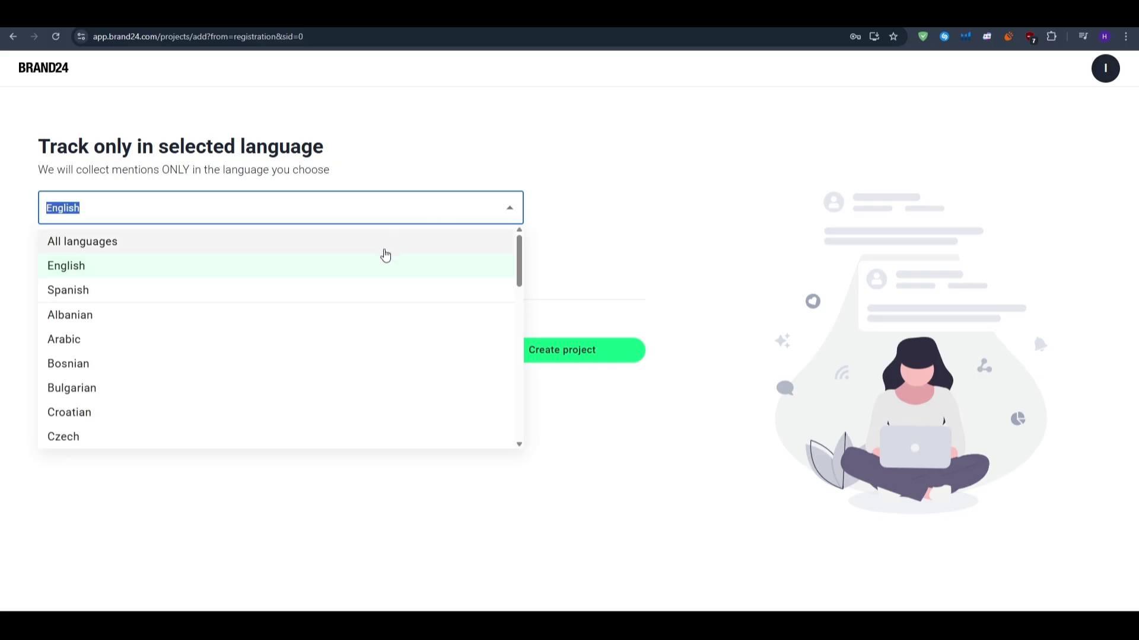
click(377, 270)
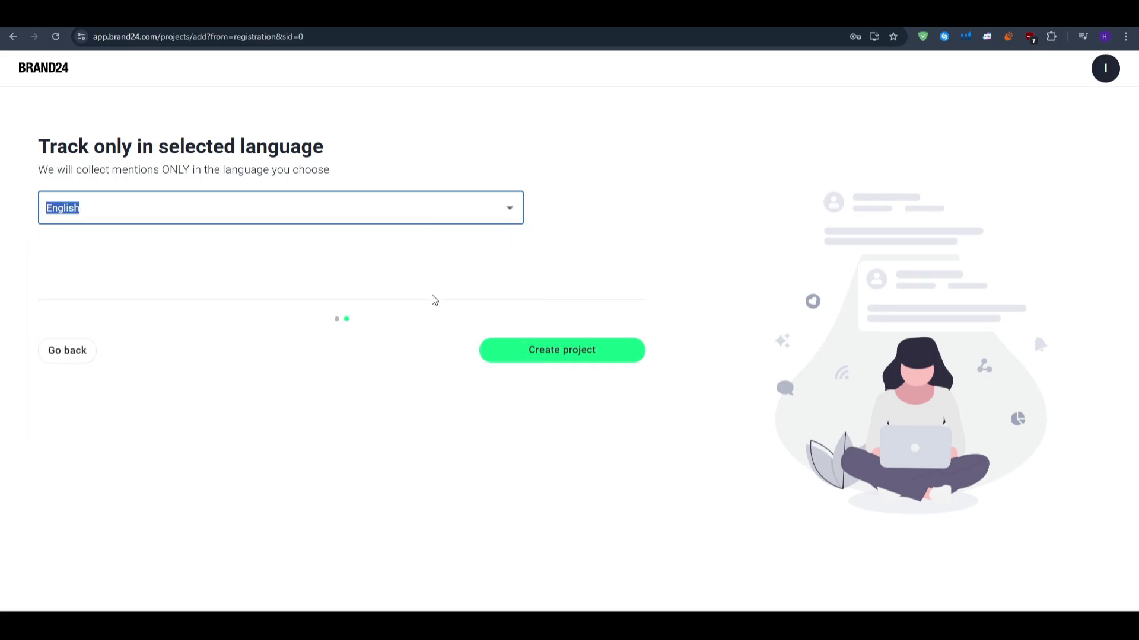
Create the Nike, NikeAir and Puma project and dismiss the Congratulations message.
click(530, 343)
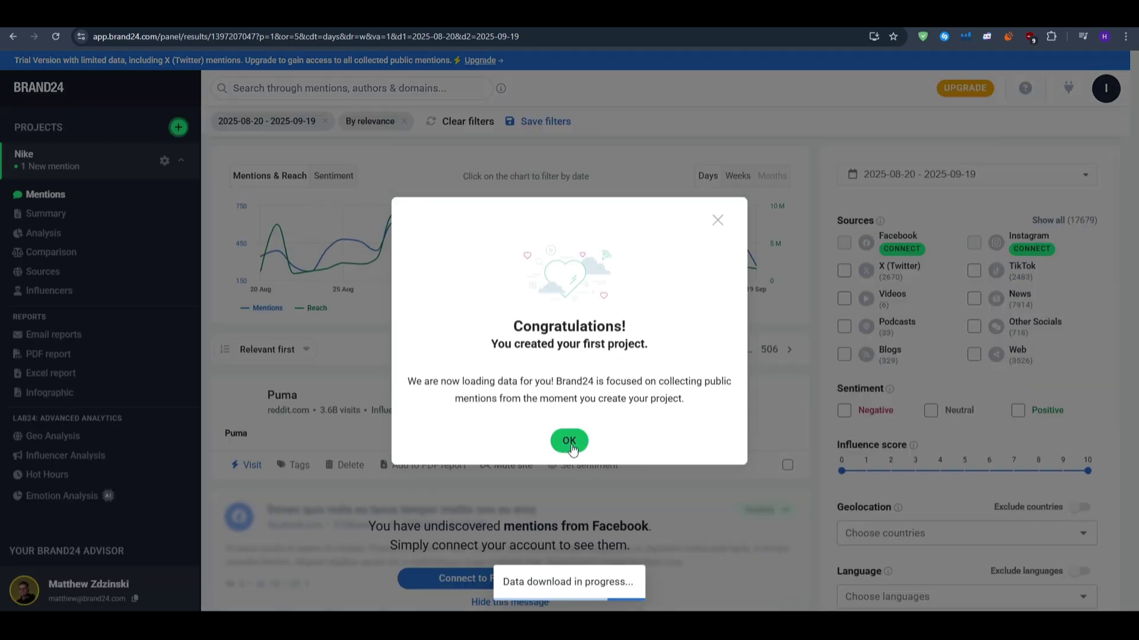
click(570, 444)
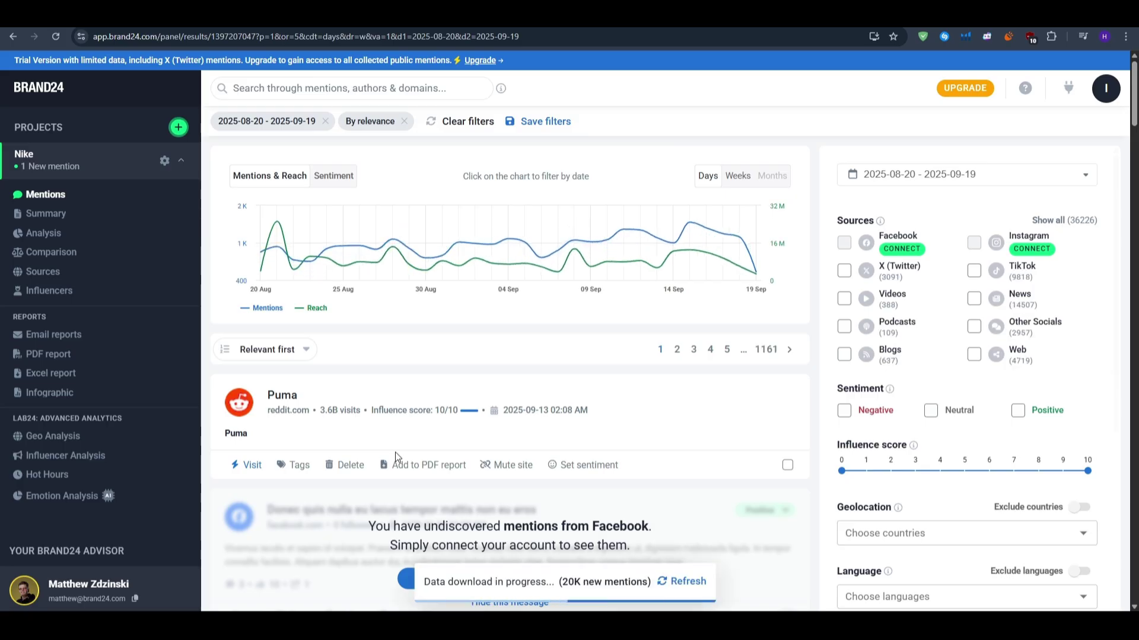
Switch the Nike chart from Mentions & Reach to the Sentiment view.
mouse_move(292, 262)
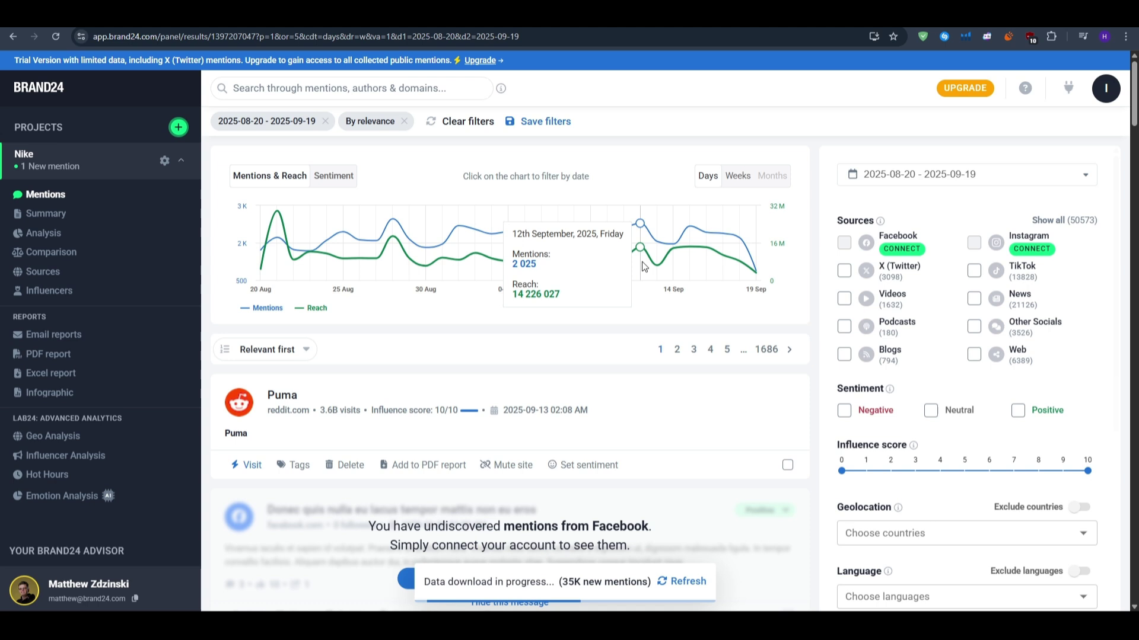
click(330, 176)
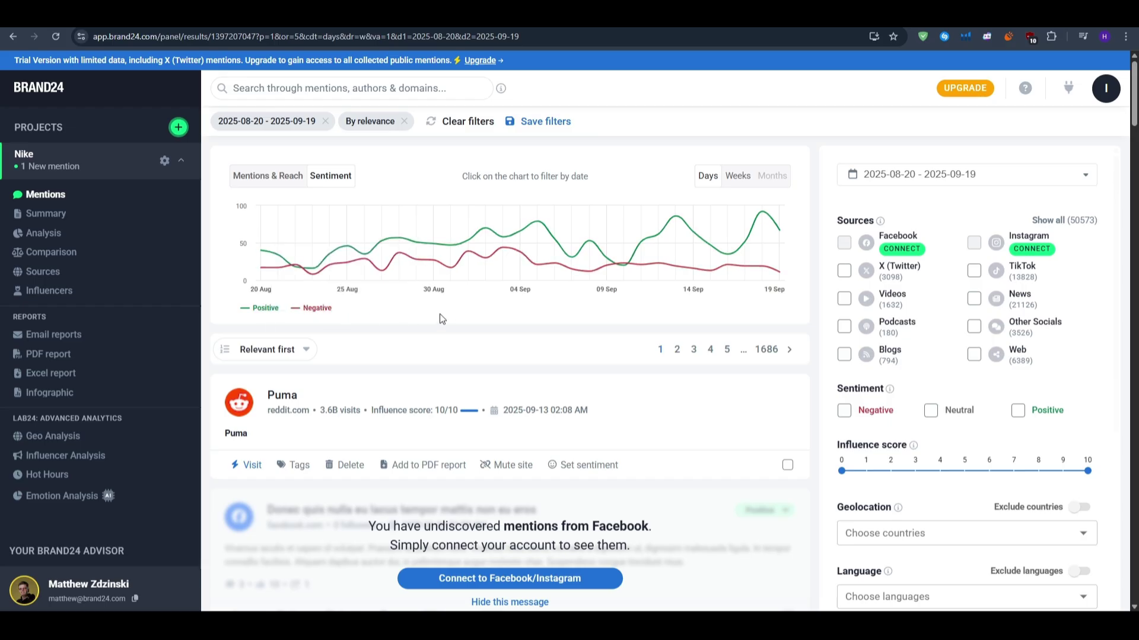
mouse_move(516, 259)
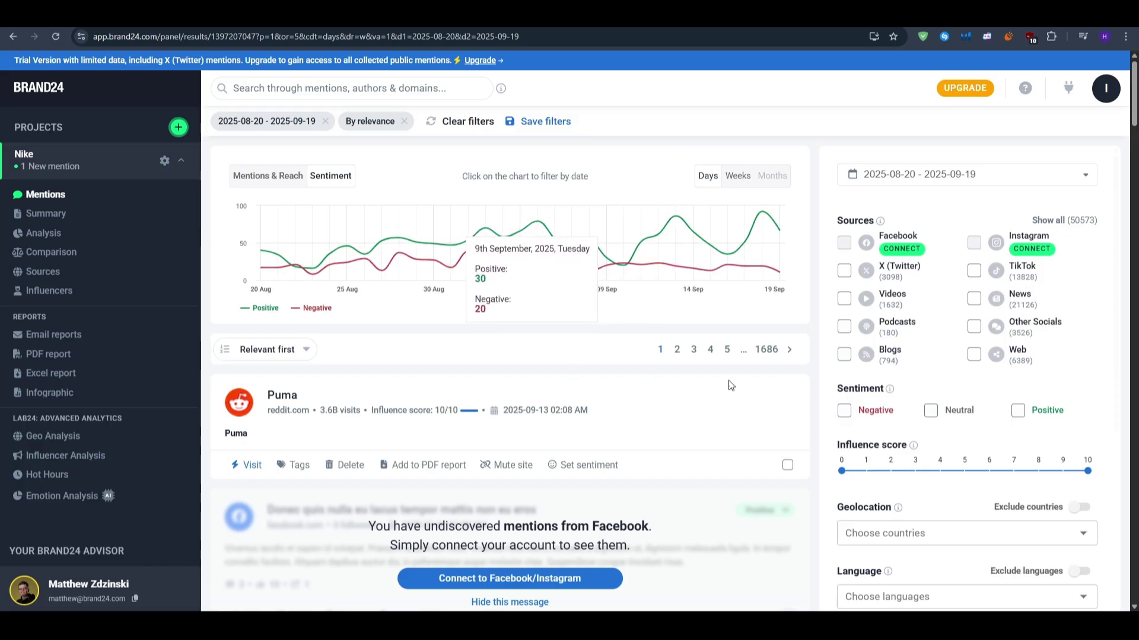
scroll(696, 362, down, 2)
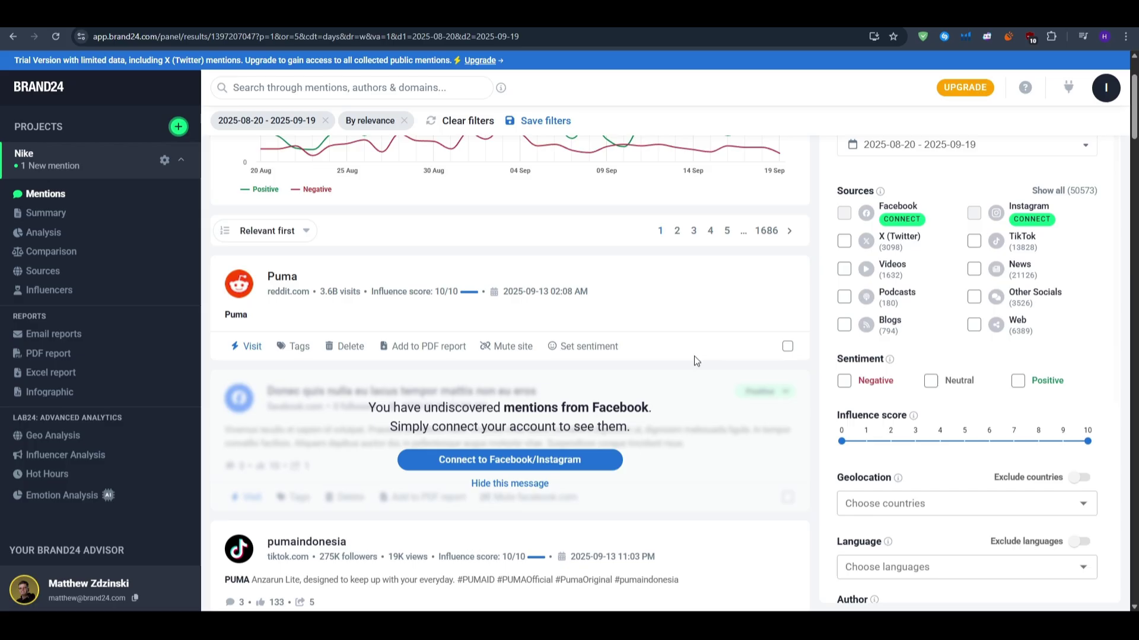
scroll(696, 361, up, 2)
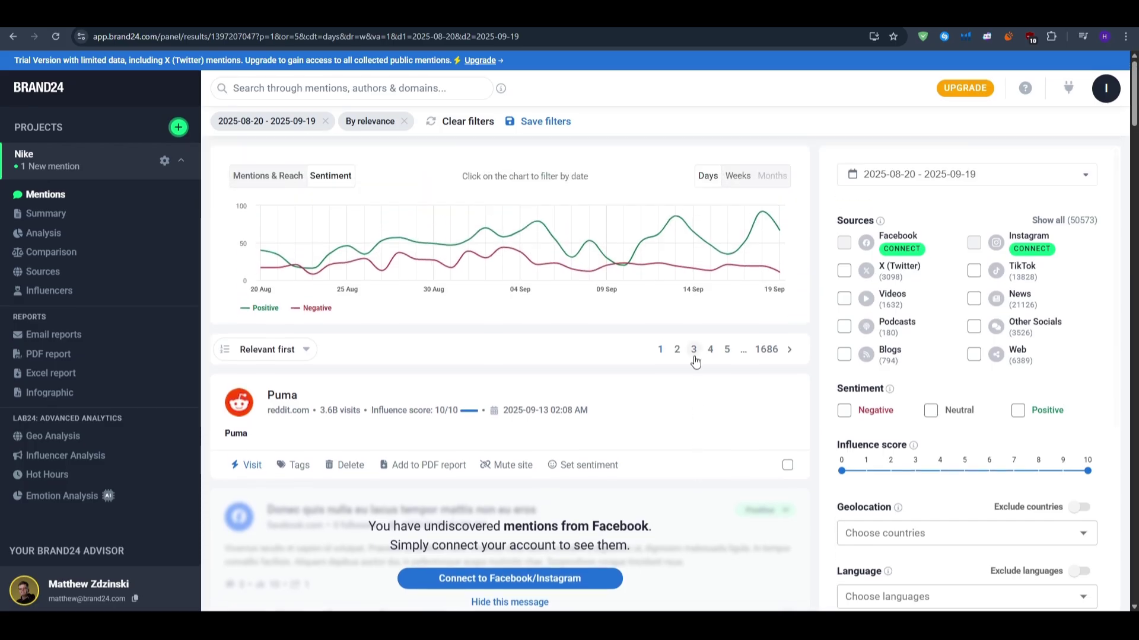
scroll(695, 360, down, 5)
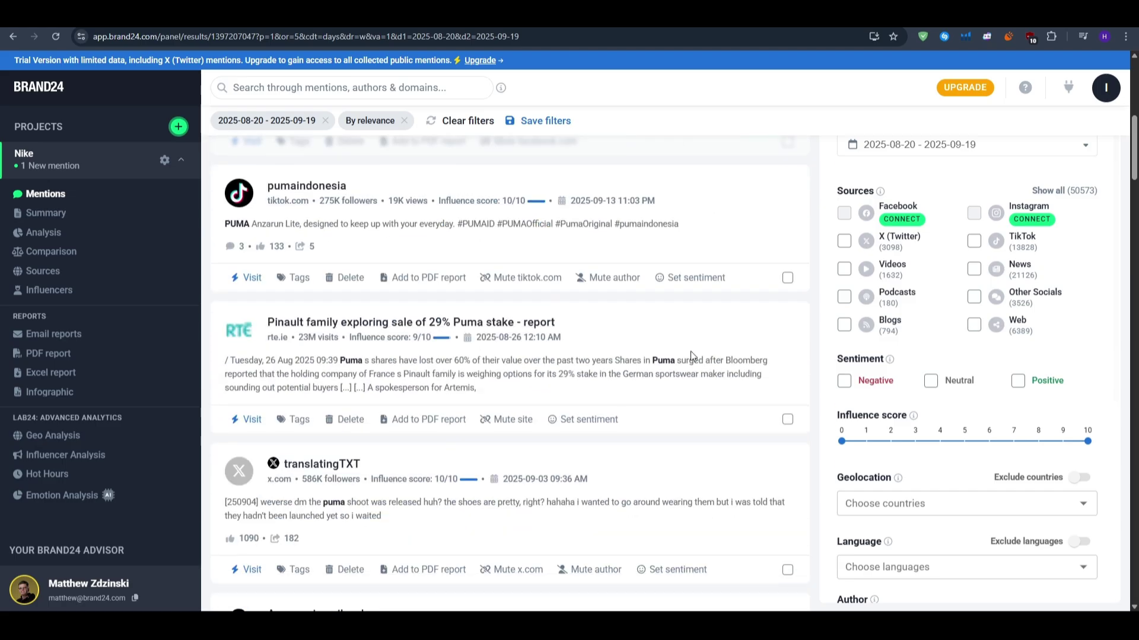
scroll(690, 354, down, 5)
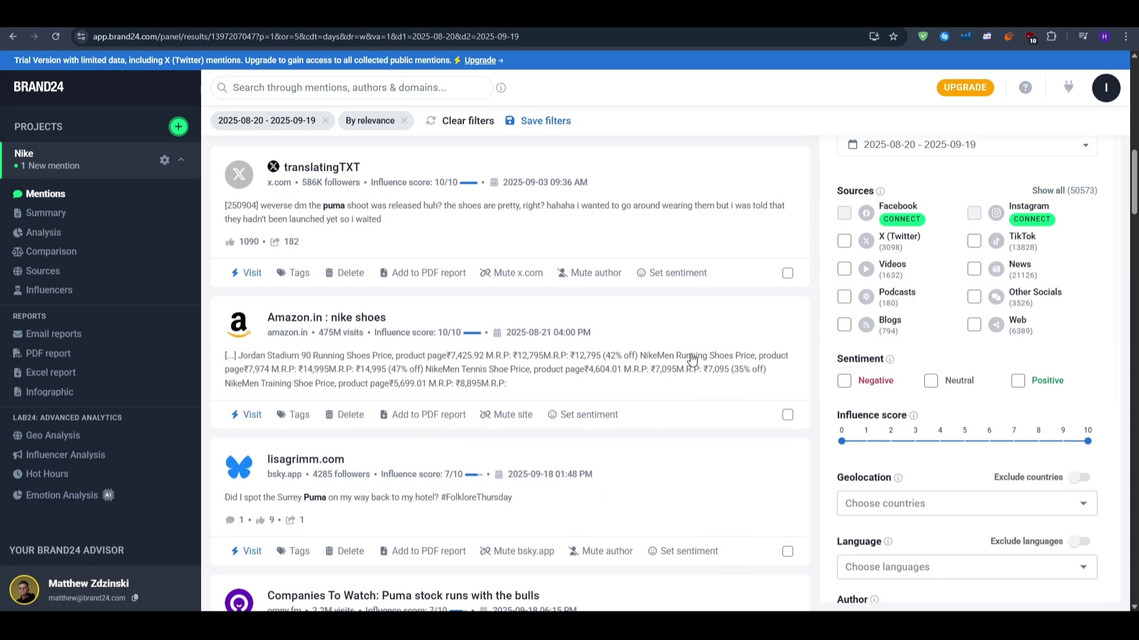
scroll(692, 359, down, 5)
scroll(691, 359, down, 4)
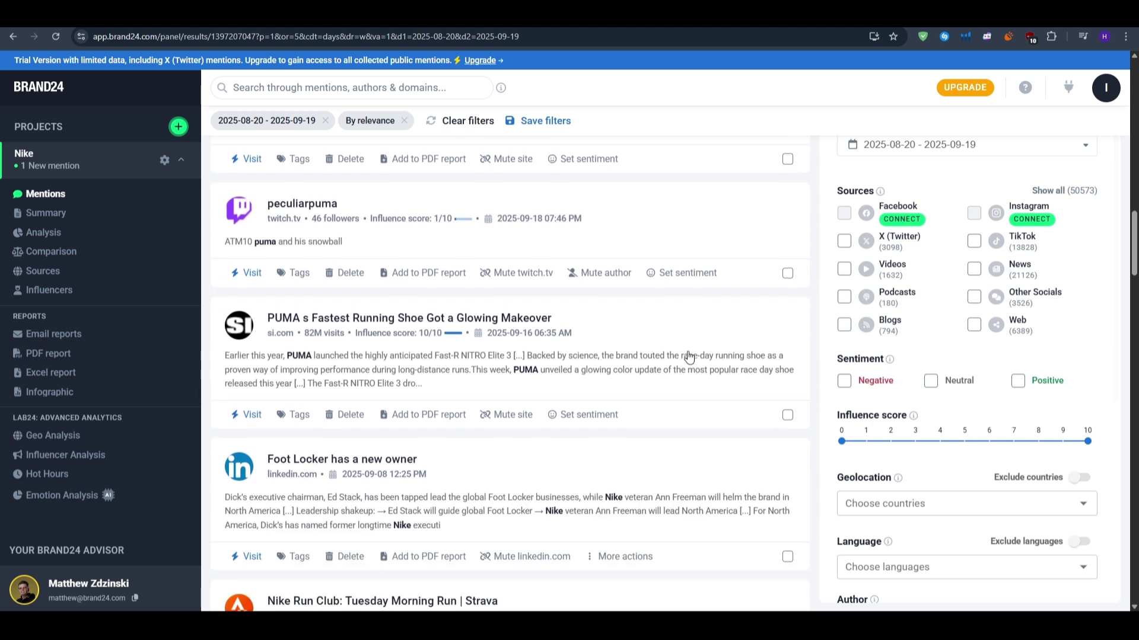
click(43, 295)
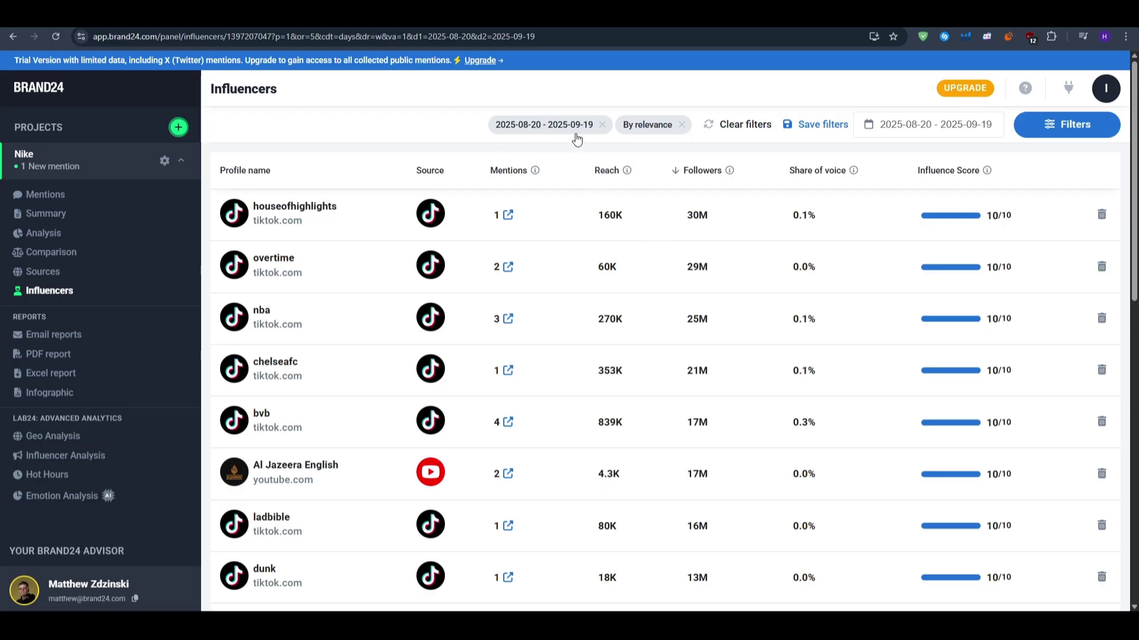
scroll(511, 330, down, 6)
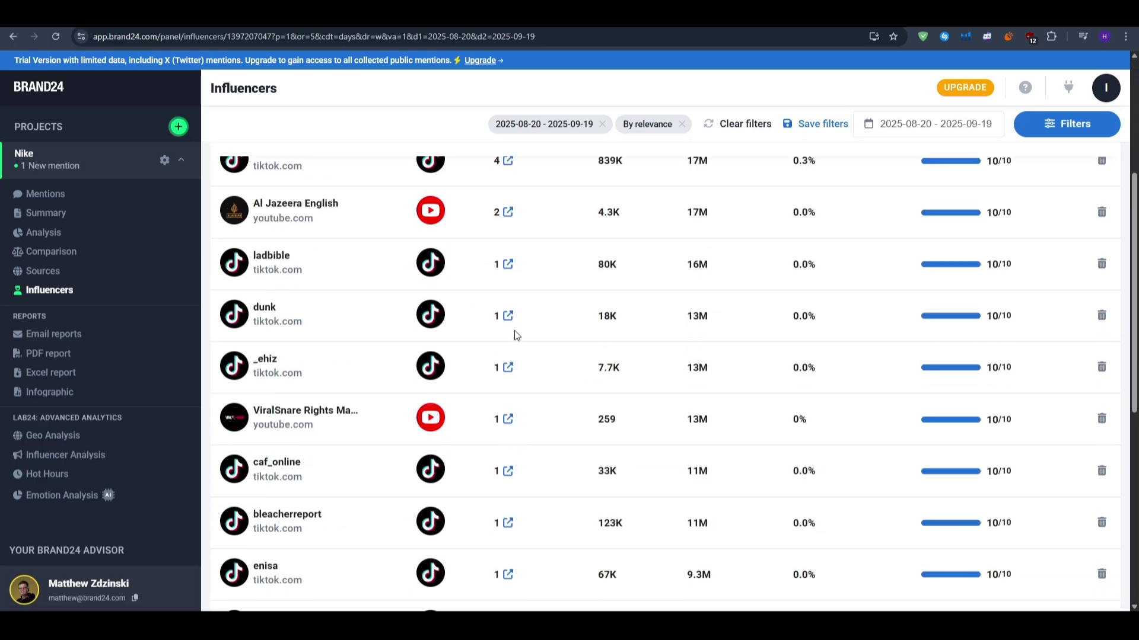
scroll(513, 334, up, 4)
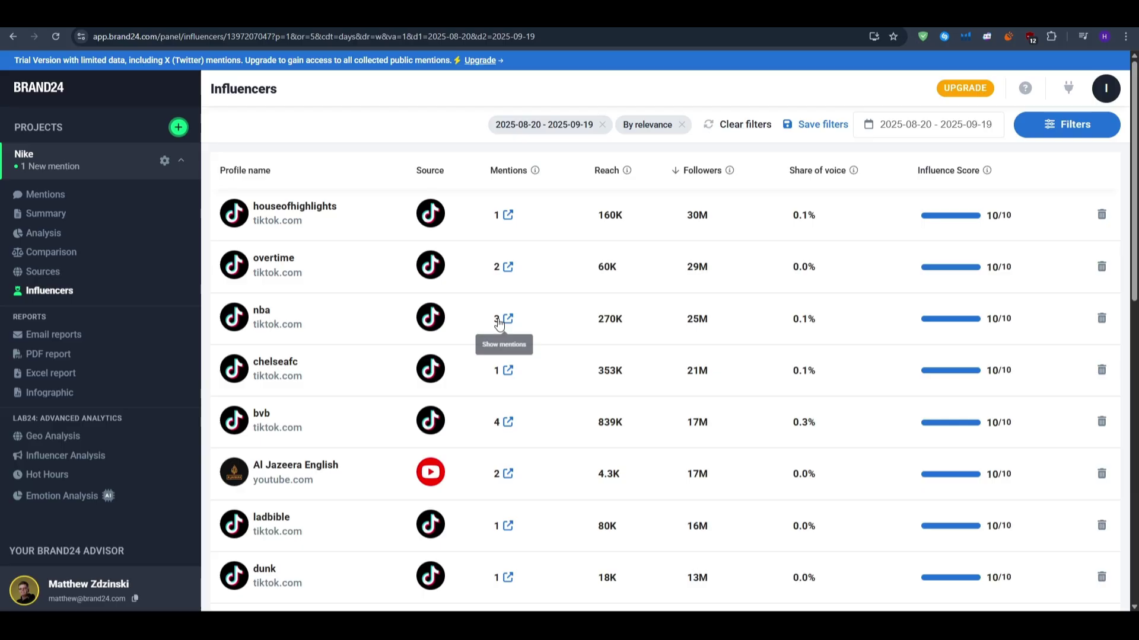
click(62, 194)
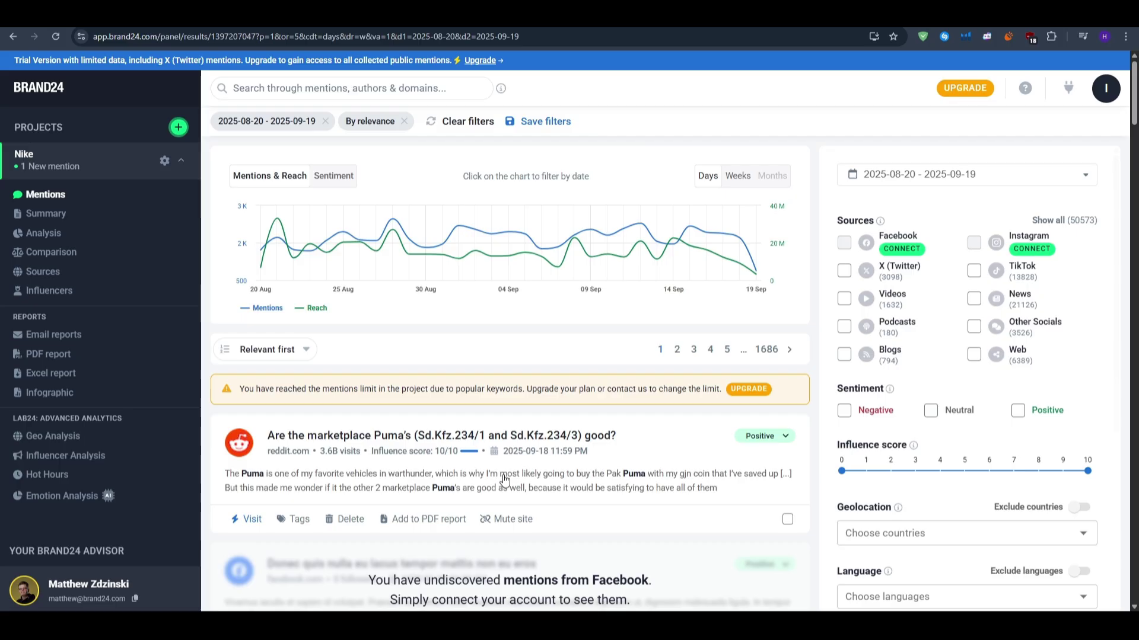
Try the 27 August sentiment point, then filter mentions to 19 September on the Mentions & Reach chart.
click(334, 176)
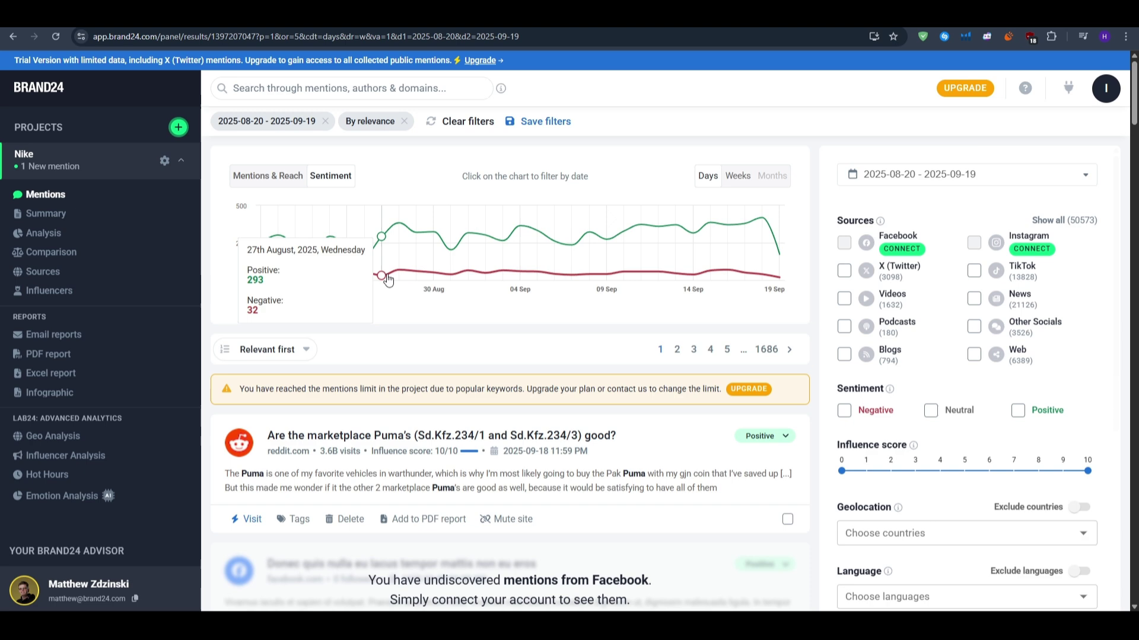
click(388, 280)
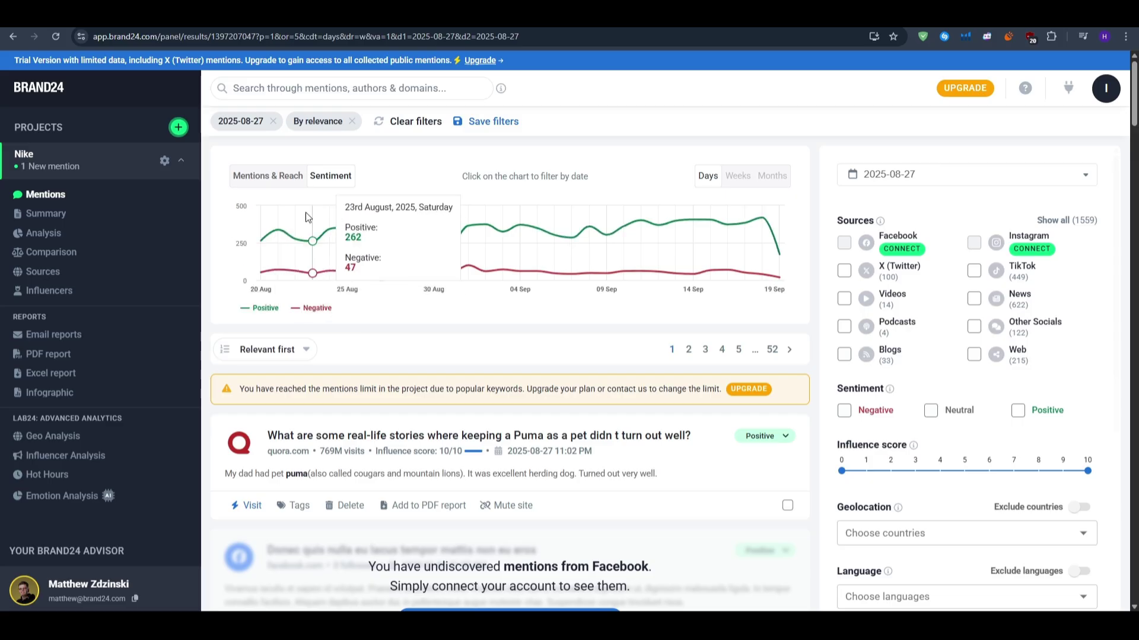
click(268, 175)
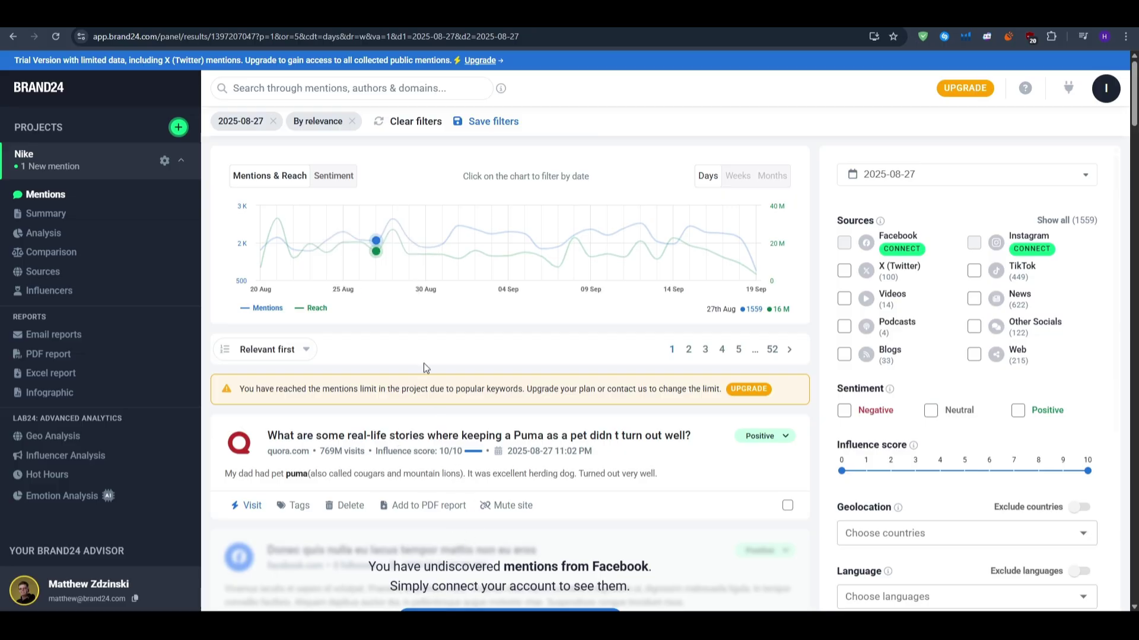
click(753, 270)
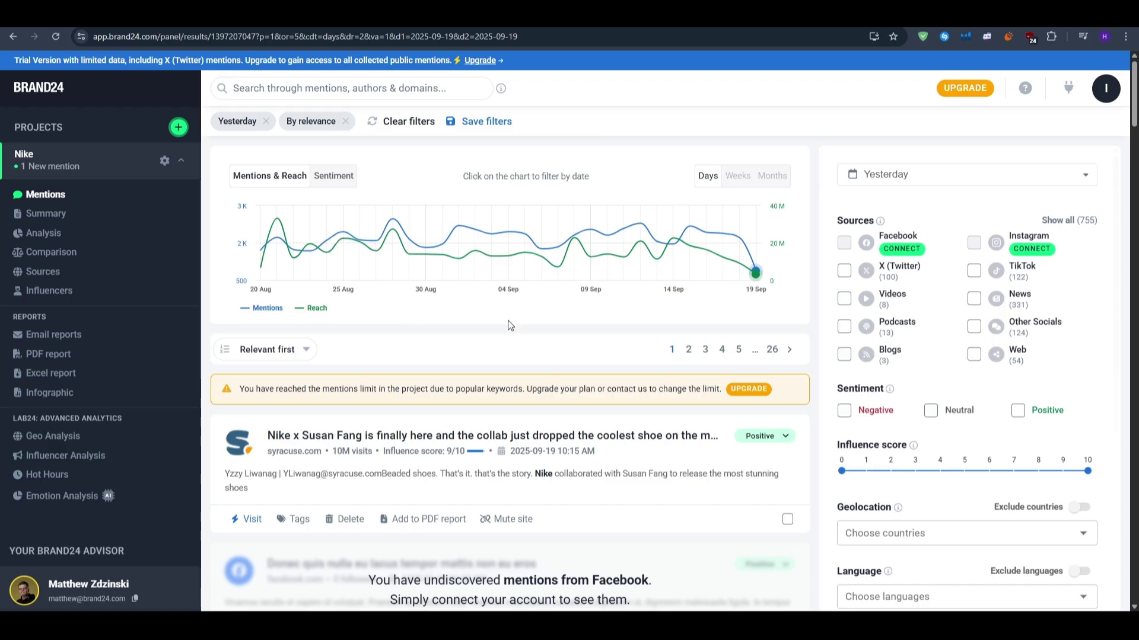
Open the Analysis page showing 23K total mentions and 198M reach.
scroll(943, 401, down, 4)
scroll(943, 401, down, 2)
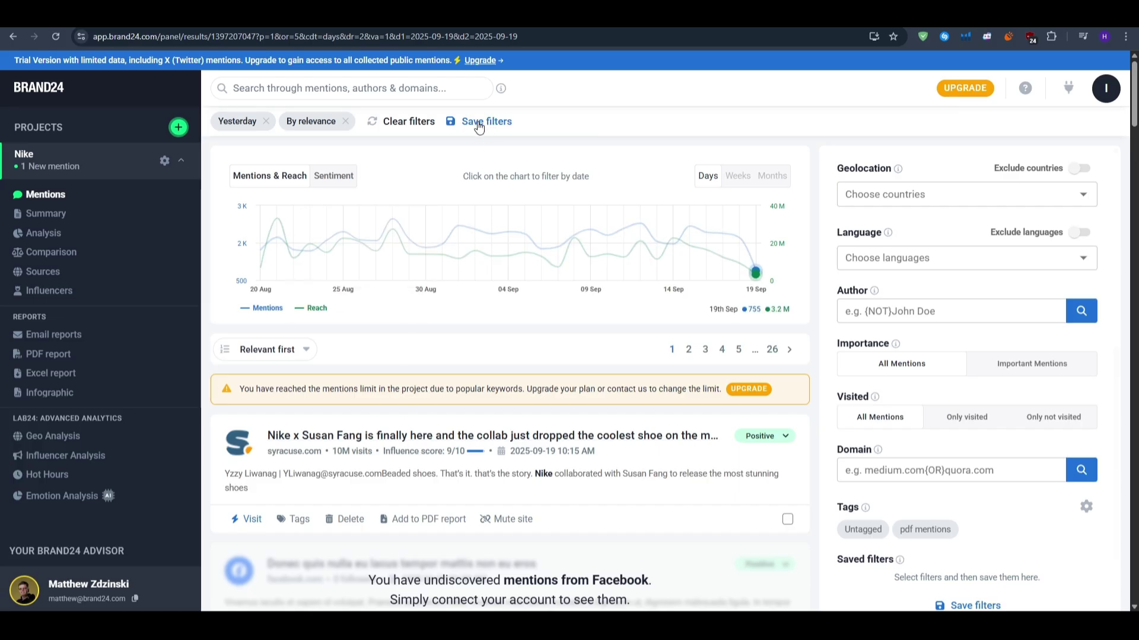
click(44, 234)
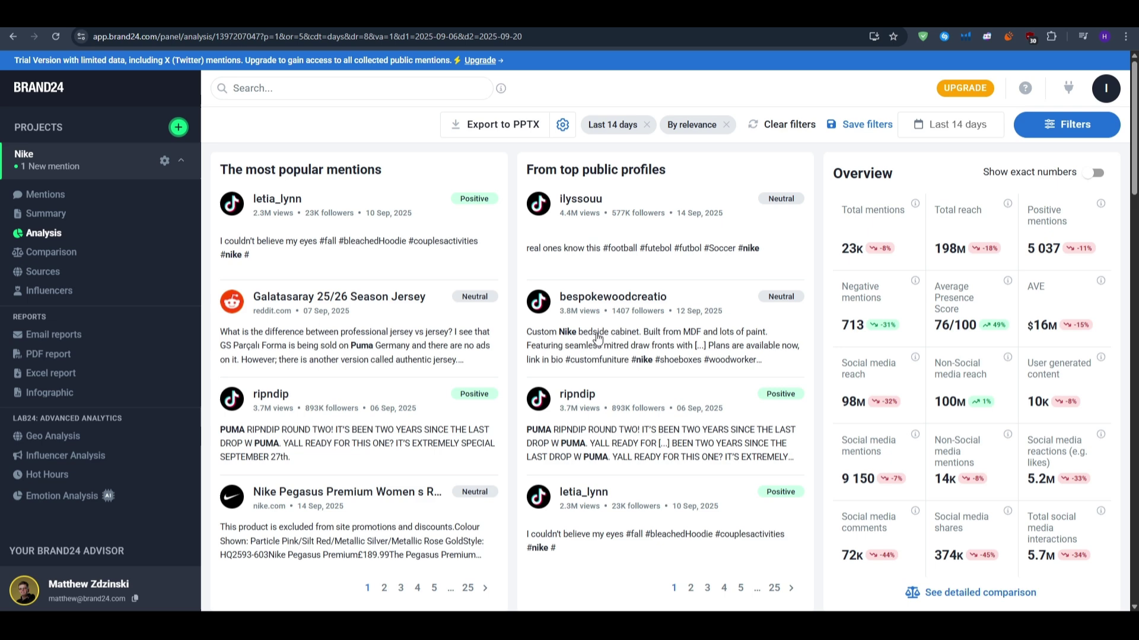
scroll(699, 375, down, 1)
scroll(699, 375, down, 5)
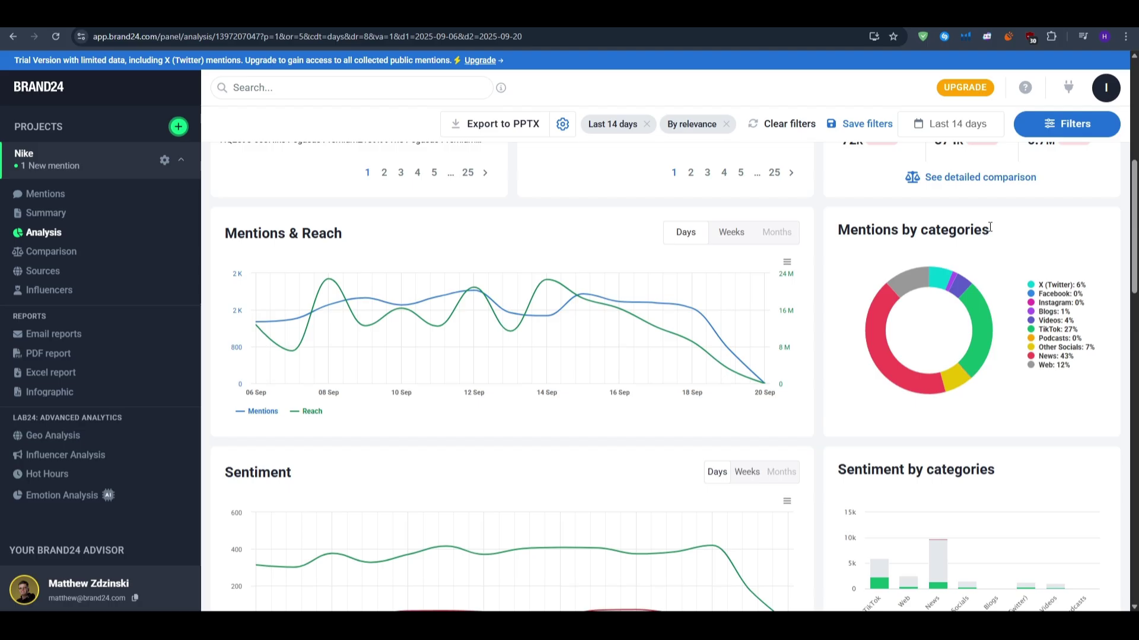
mouse_move(996, 357)
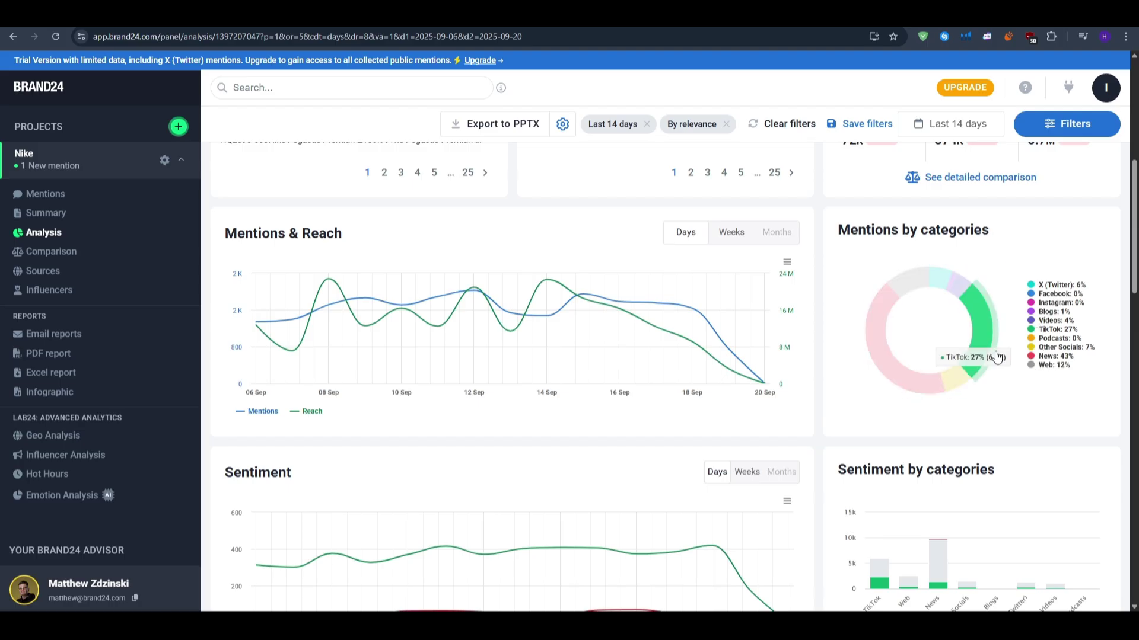
scroll(805, 387, down, 4)
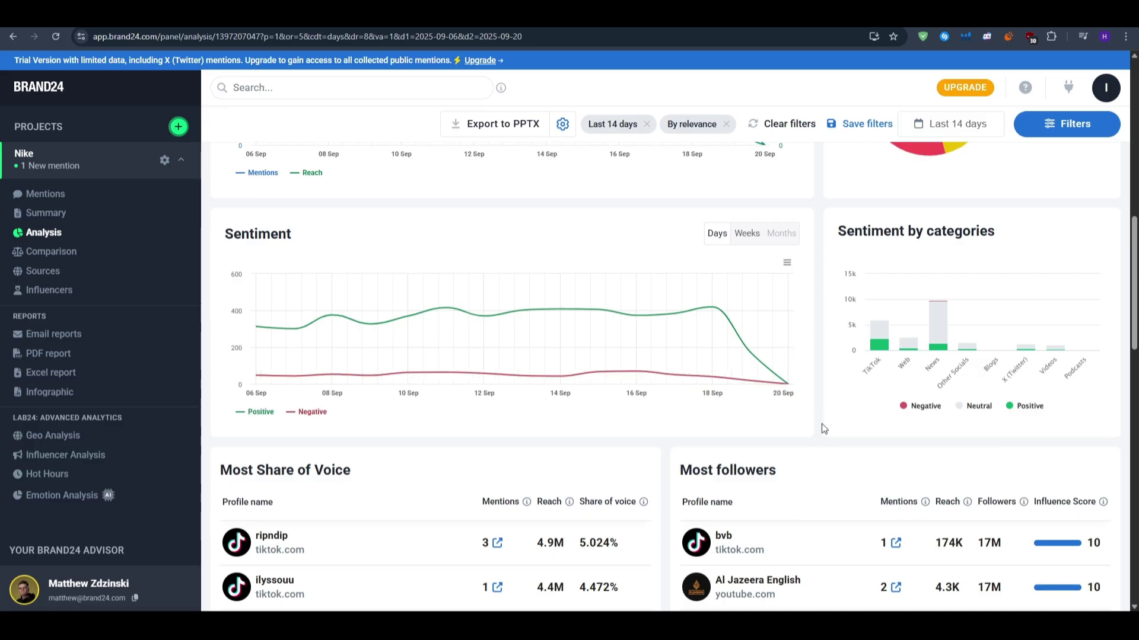
scroll(821, 424, down, 5)
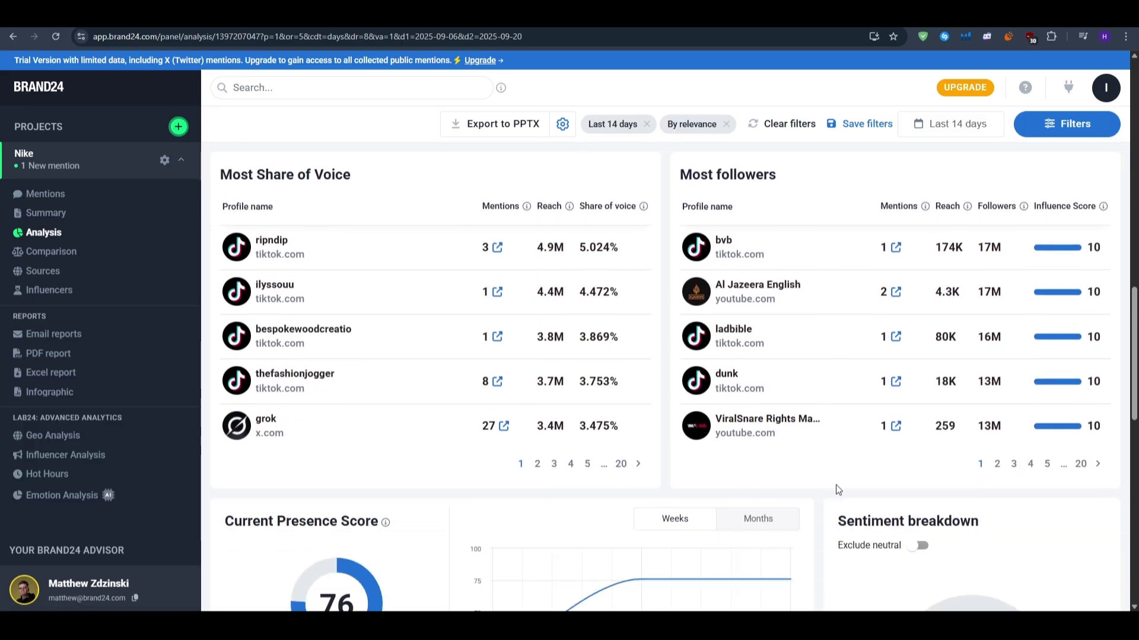
scroll(836, 487, down, 6)
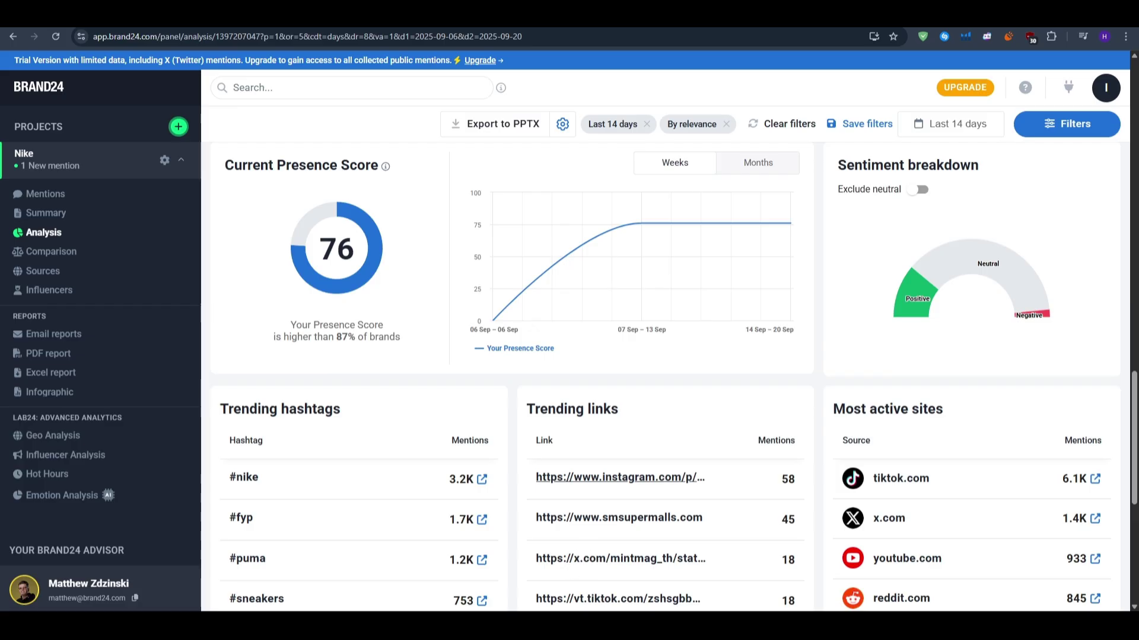
scroll(477, 338, down, 2)
scroll(479, 343, down, 2)
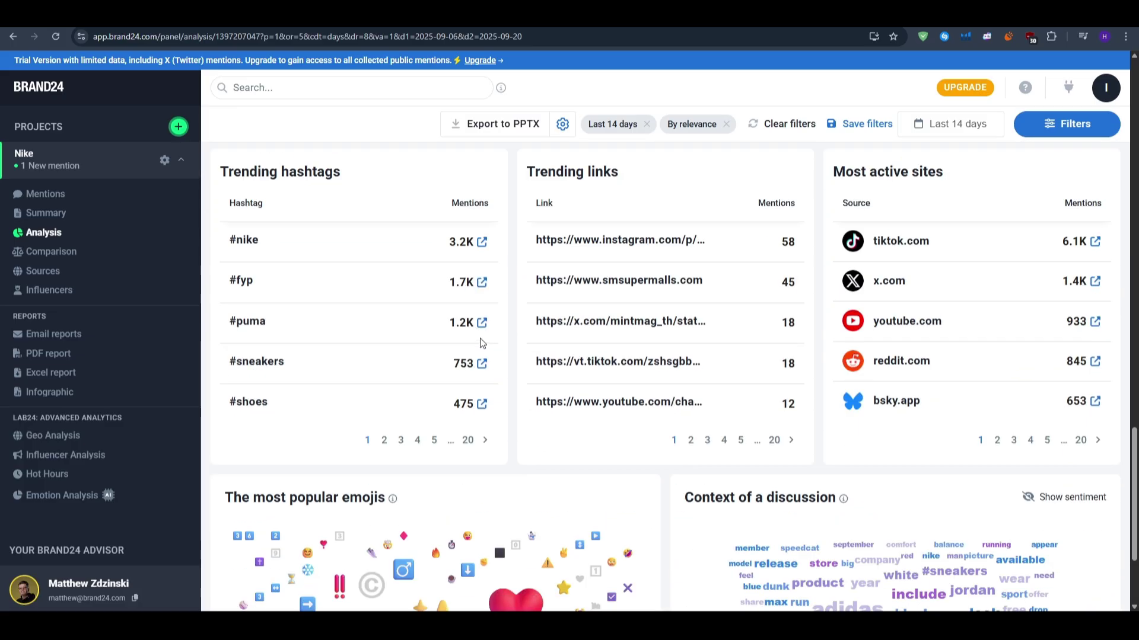
scroll(479, 341, down, 2)
scroll(481, 341, up, 2)
scroll(481, 340, up, 7)
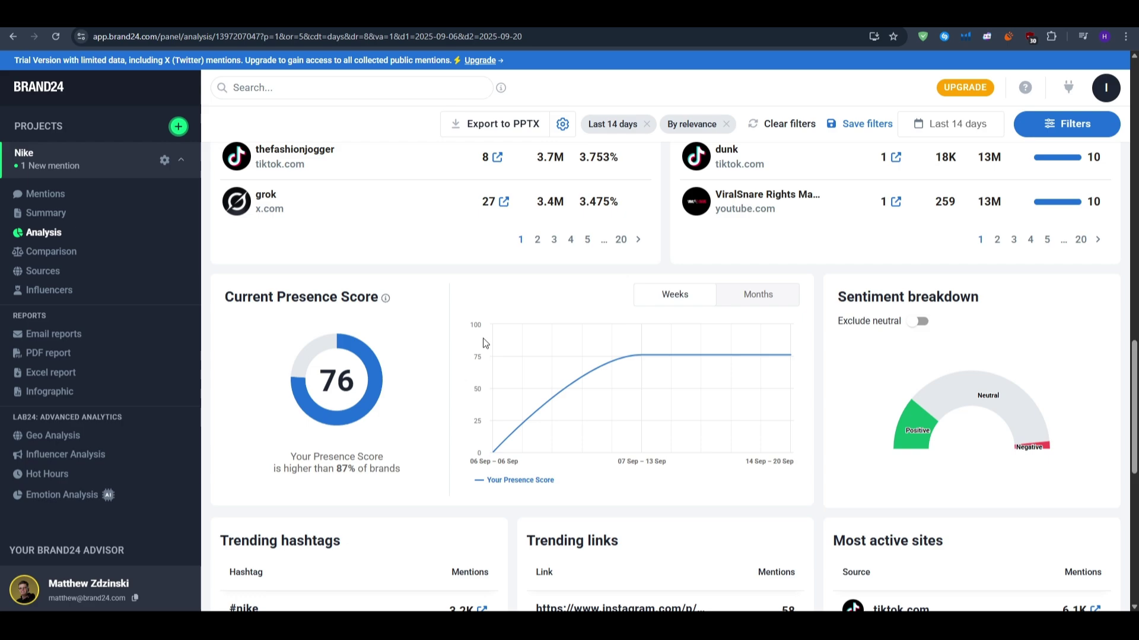
scroll(482, 339, up, 7)
scroll(482, 340, up, 10)
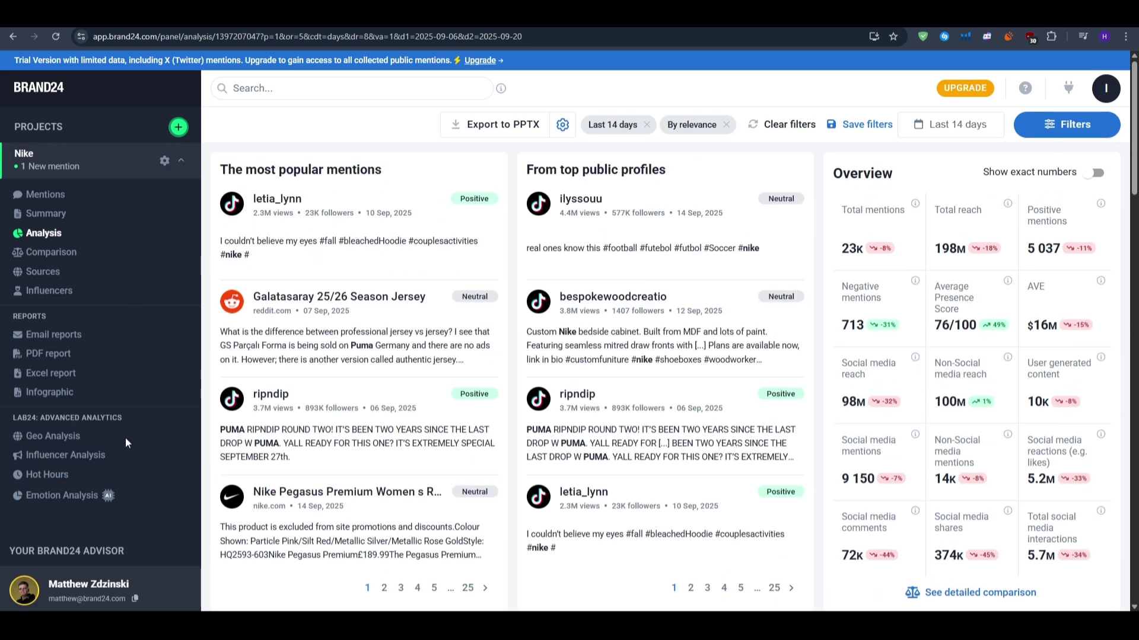
View the Influencer Analysis share charts, then open the Influencers table for the last 30 days.
click(70, 456)
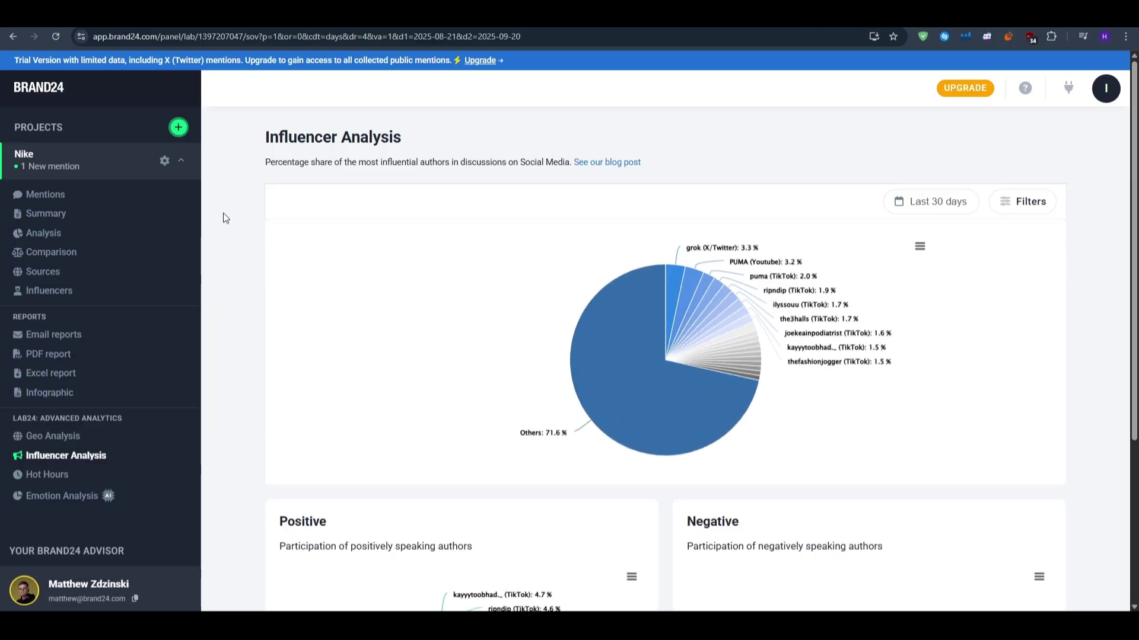
scroll(223, 214, down, 4)
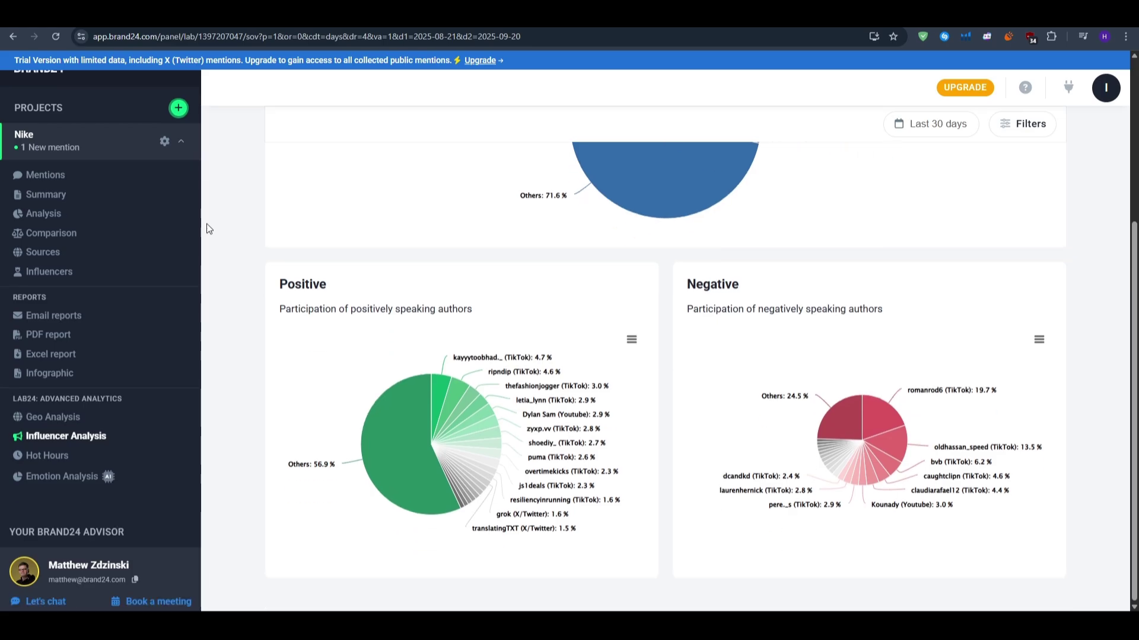
click(41, 276)
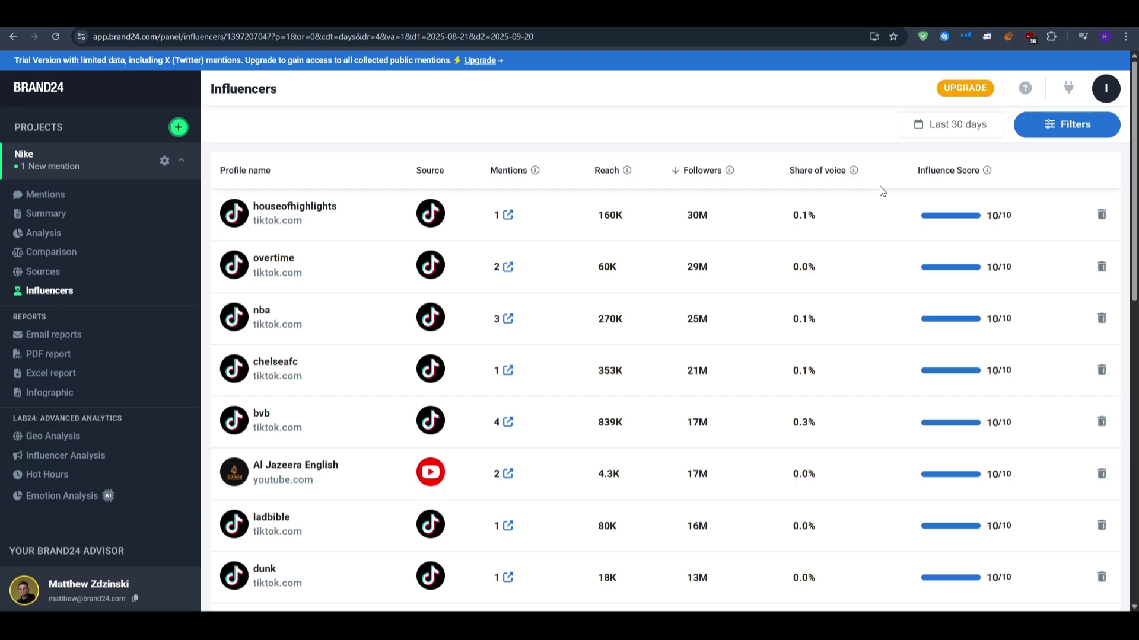
Sort the influencers table by followers, then by reach.
click(691, 173)
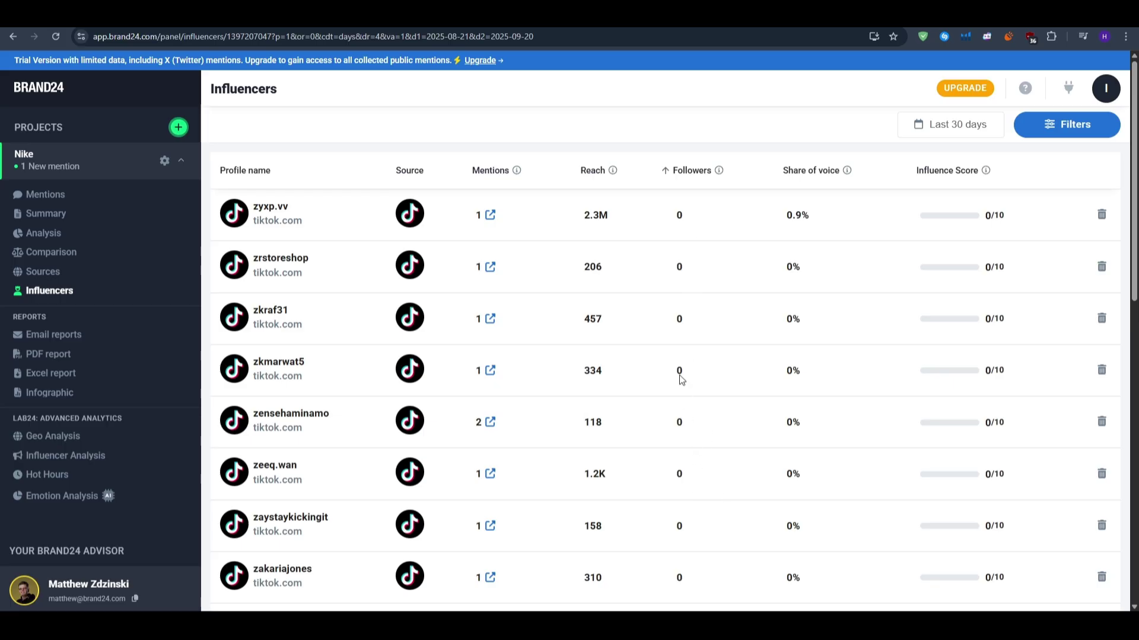
click(593, 172)
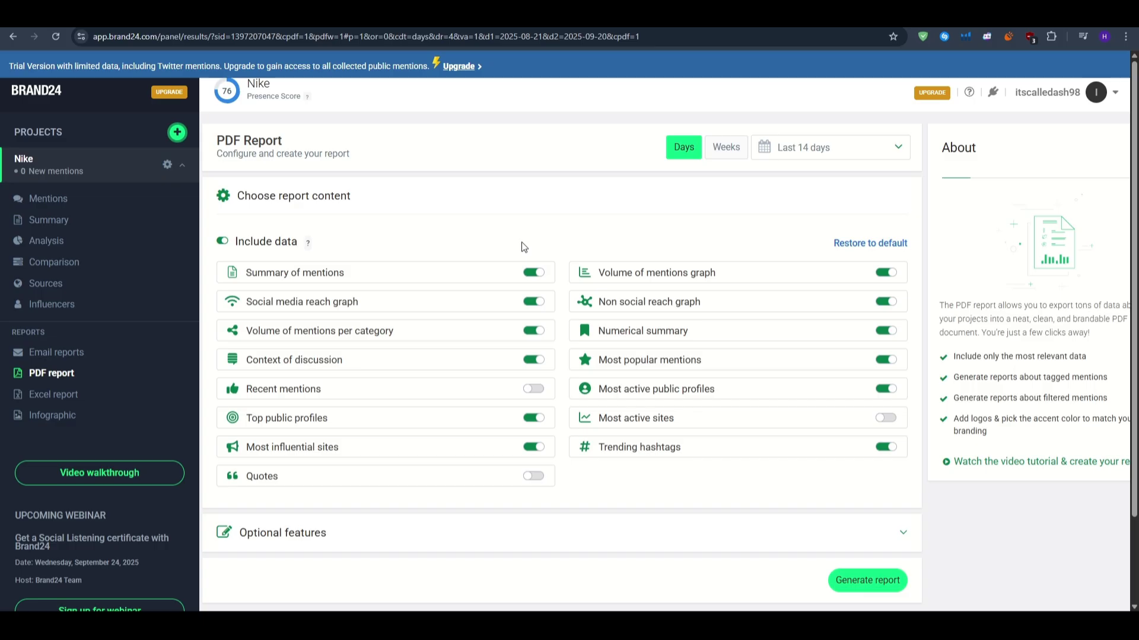
Return to the Nike Mentions feed for the last 30 days, 1643 pages of results.
scroll(635, 465, down, 2)
scroll(596, 489, up, 2)
click(32, 198)
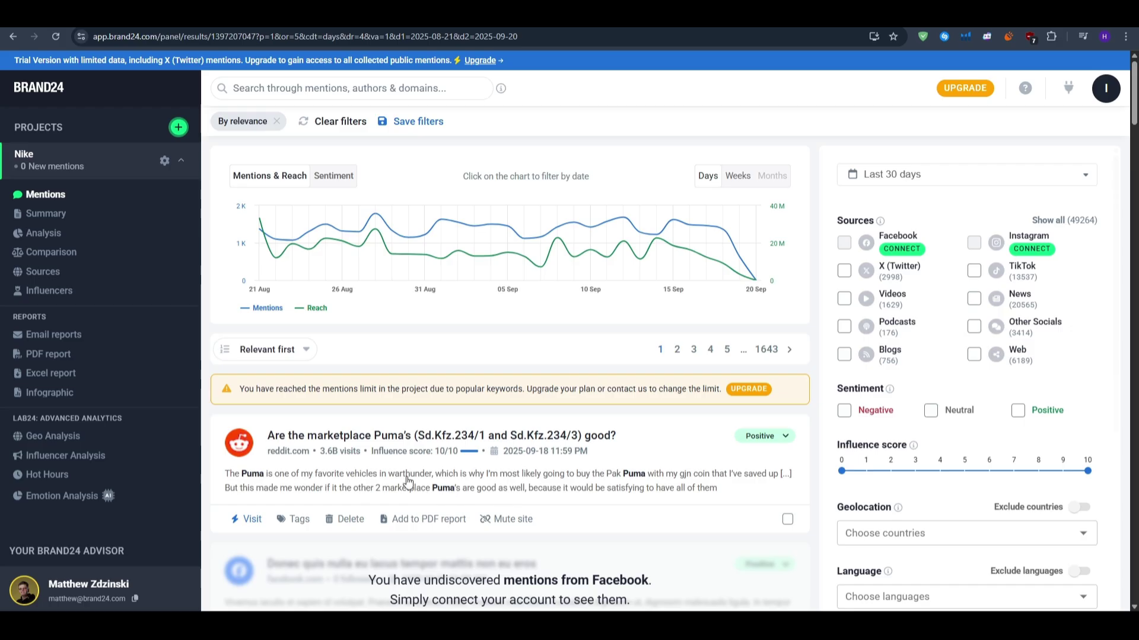
scroll(938, 445, down, 4)
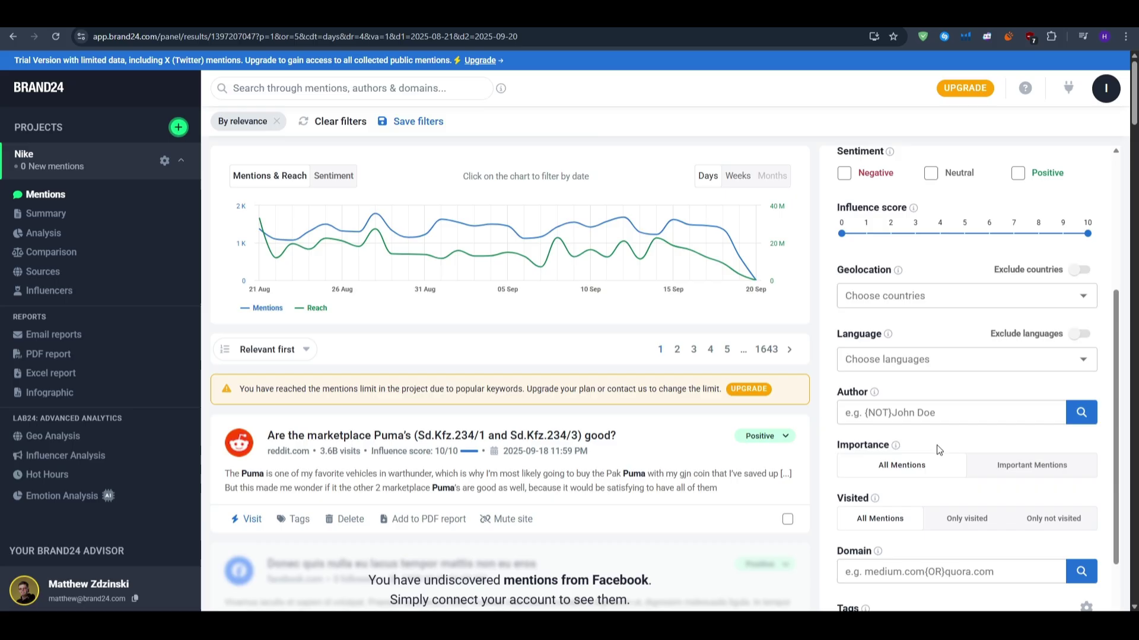
scroll(936, 445, down, 2)
scroll(937, 445, down, 3)
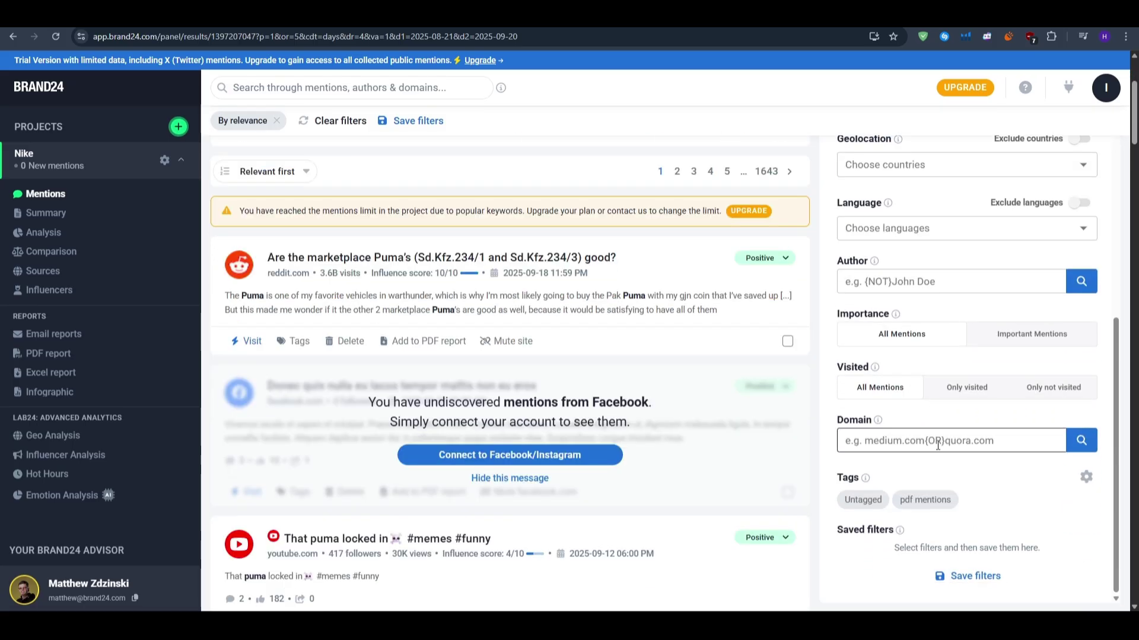
scroll(937, 445, down, 4)
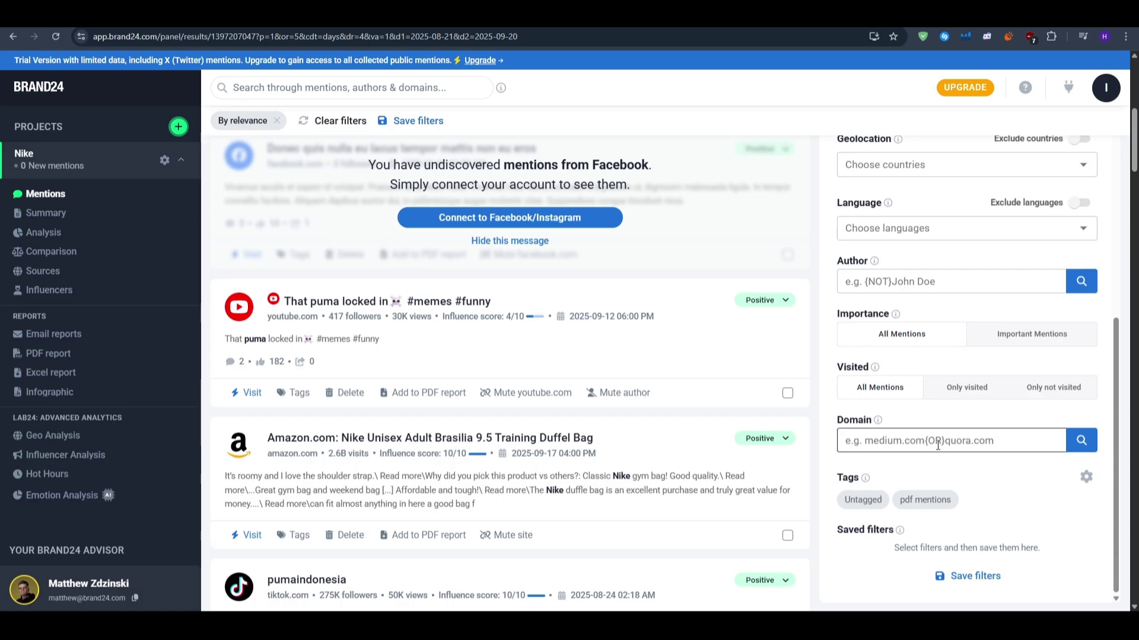
scroll(938, 446, down, 4)
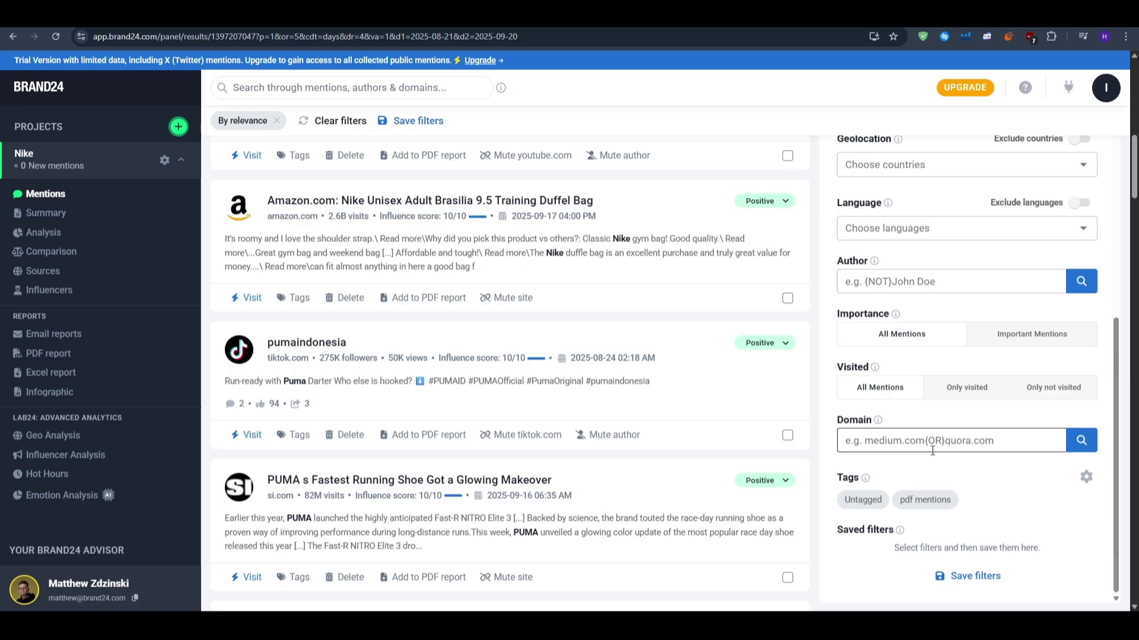
scroll(505, 446, up, 6)
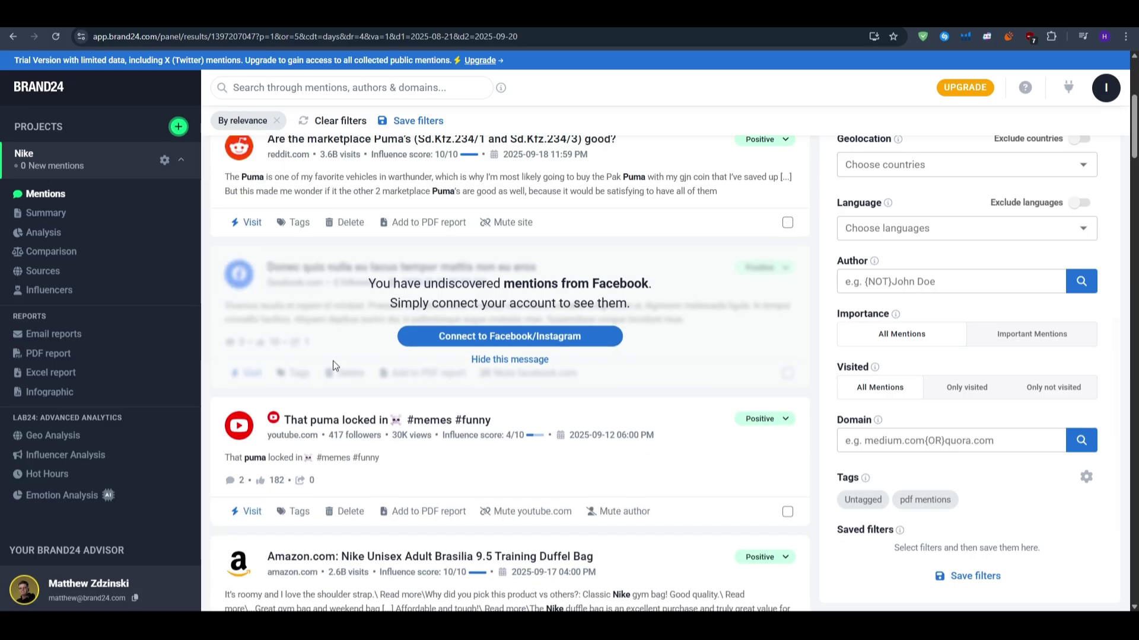
Open the Nike Summary page showing 49K mentions and 255M social reach for 30 days.
click(39, 216)
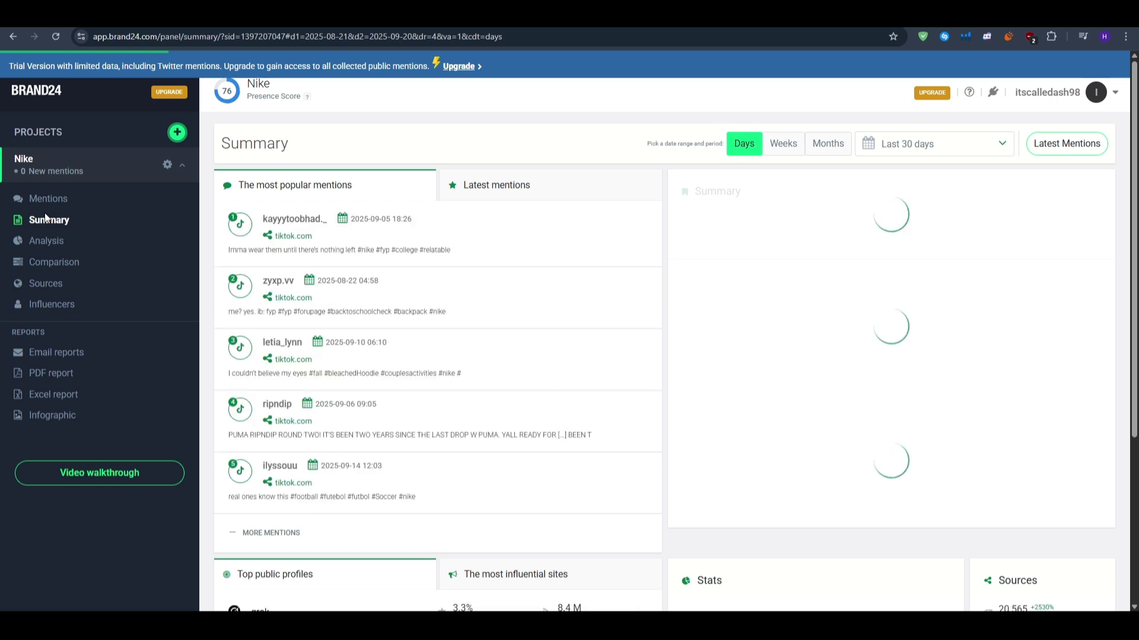